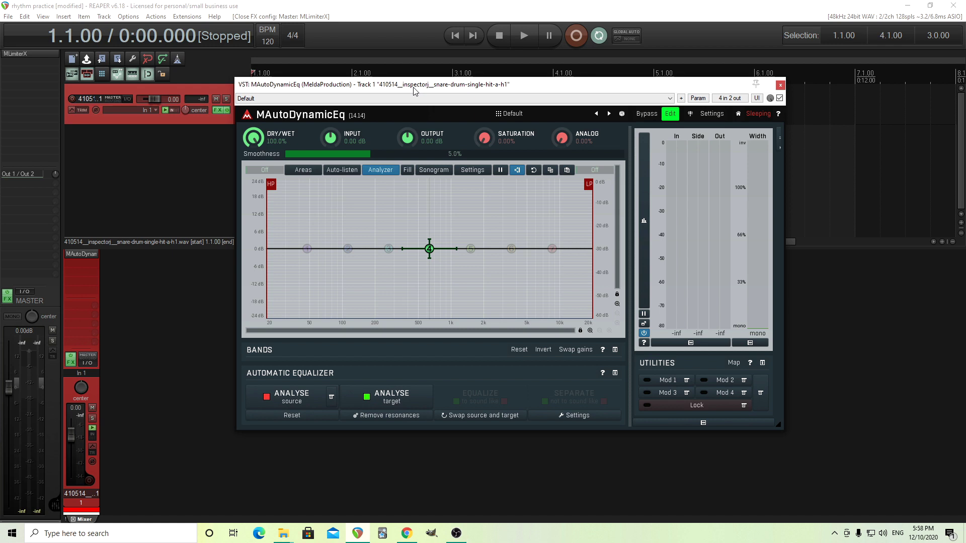
Move the equalizer window clear of the snare item and play the unprocessed loop, then stop playback
drag(413, 91, 407, 149)
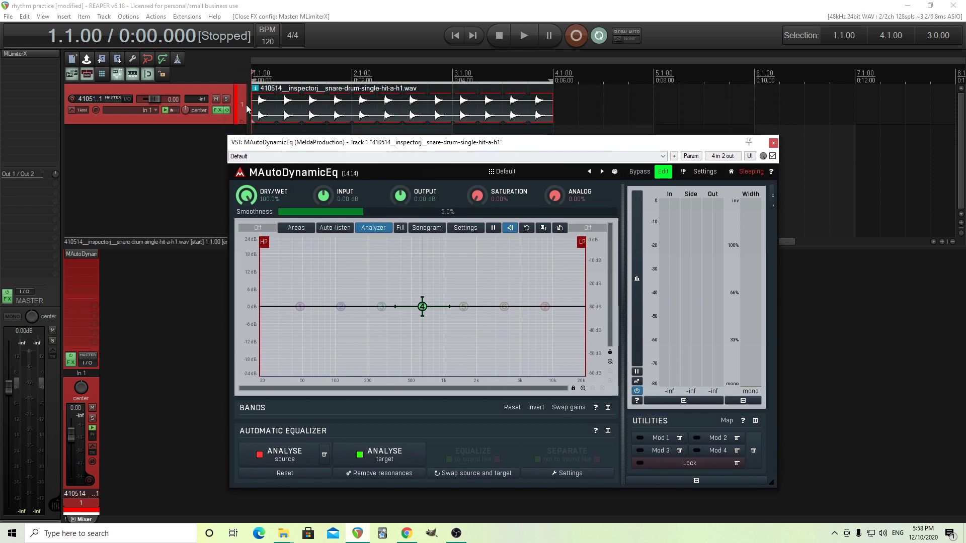
click(524, 36)
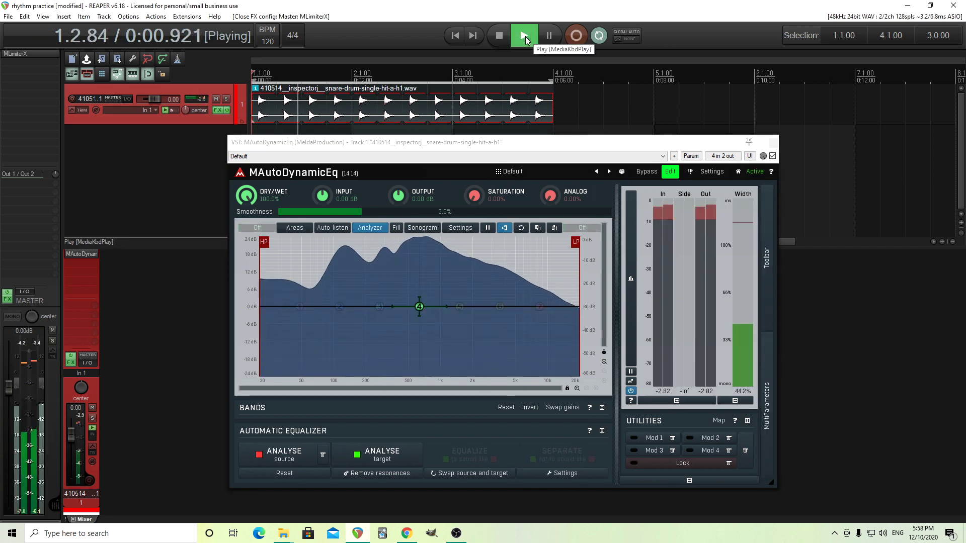
click(499, 35)
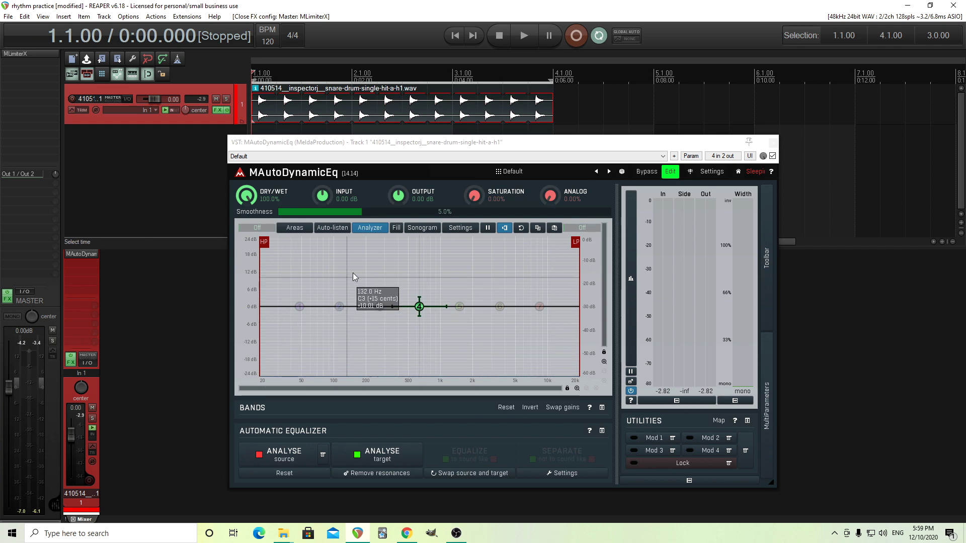
Analyse the playing snare loop as the automatic equalizer's target, stop playback, and run Remove resonances on it
click(396, 458)
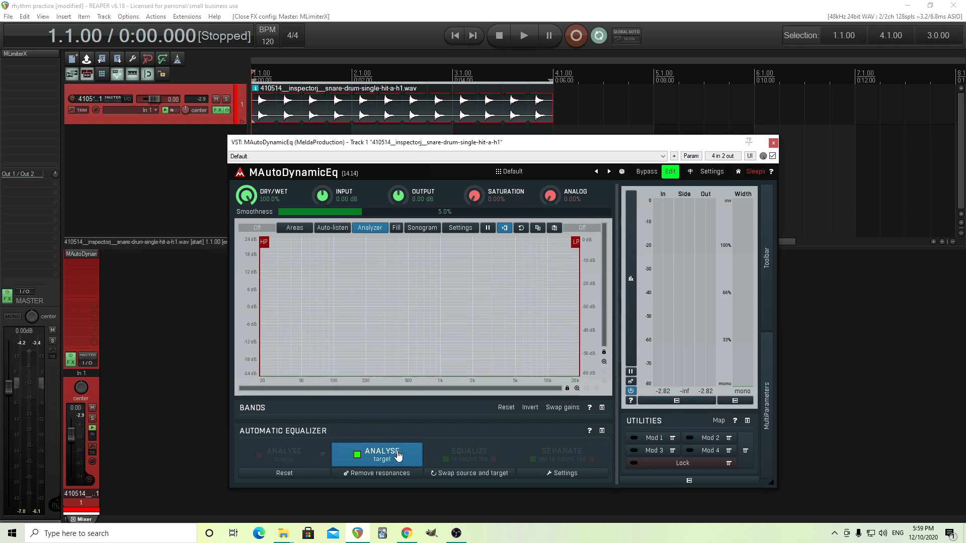
click(525, 30)
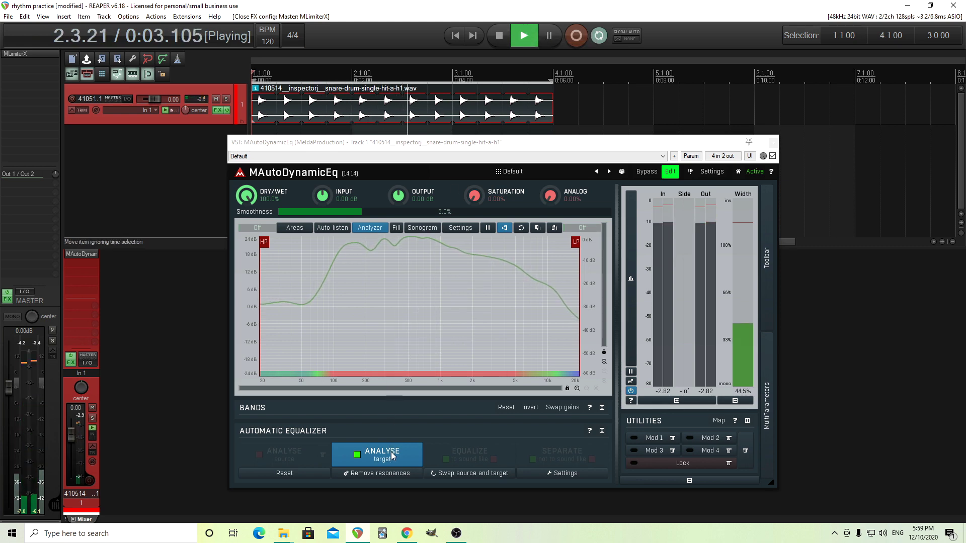
click(488, 98)
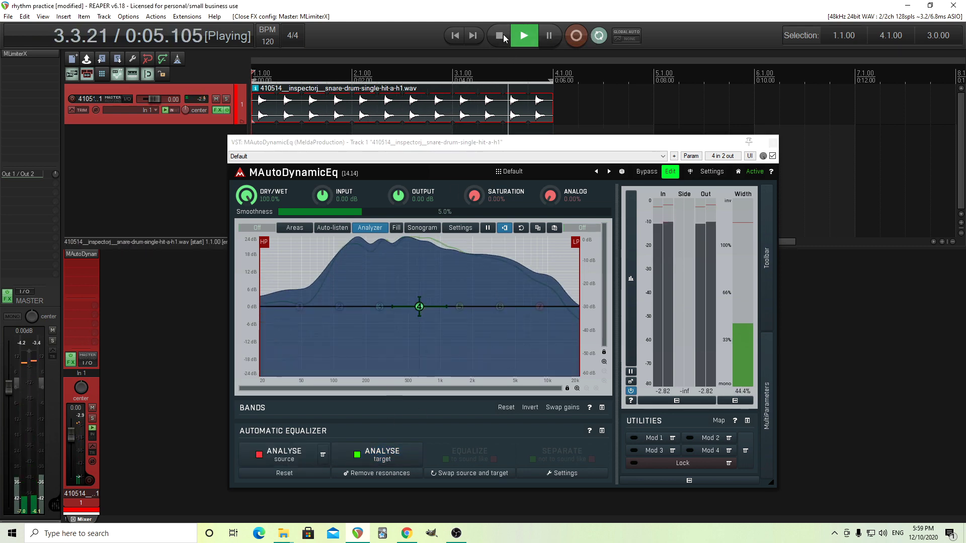
key(space)
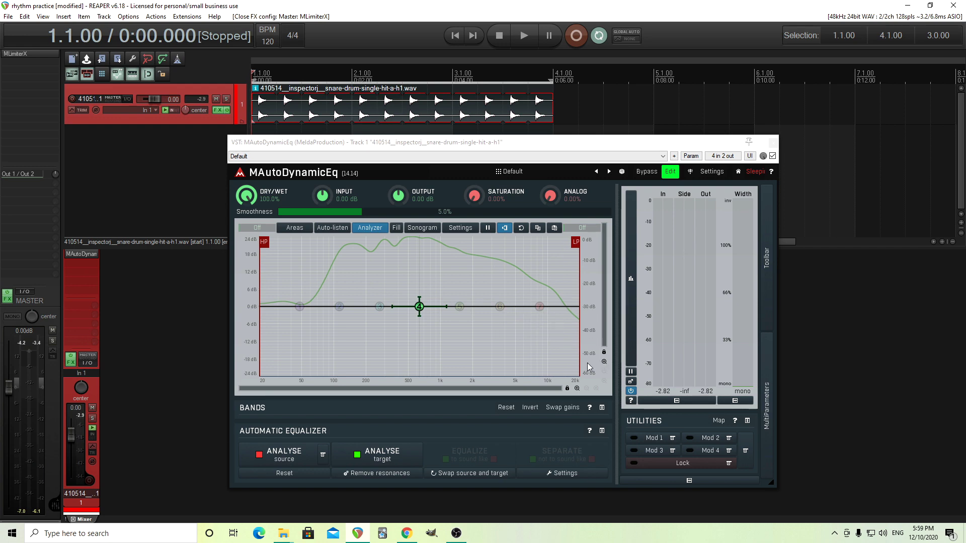
click(385, 473)
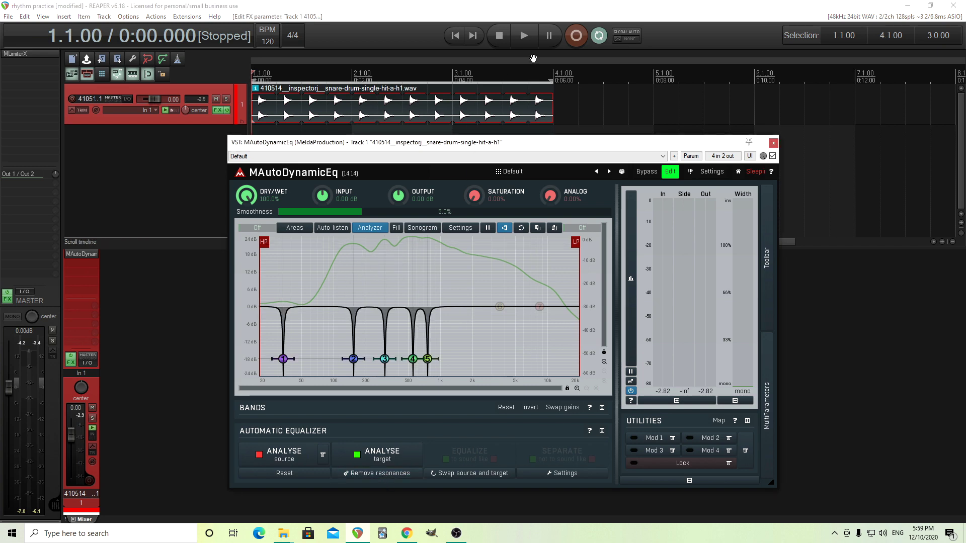
Play the processed snare loop, compare it with the bypassed signal, and stop playback
click(523, 35)
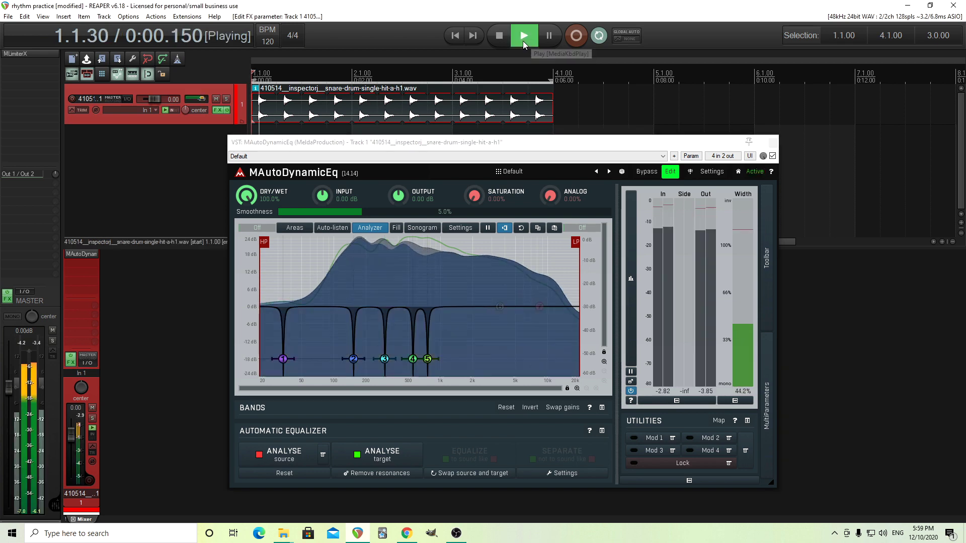
click(653, 176)
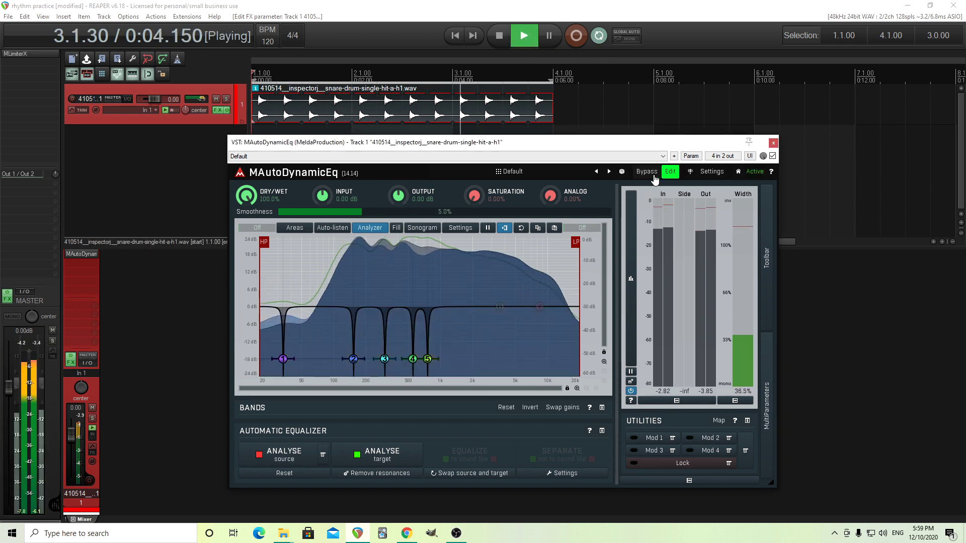
click(500, 35)
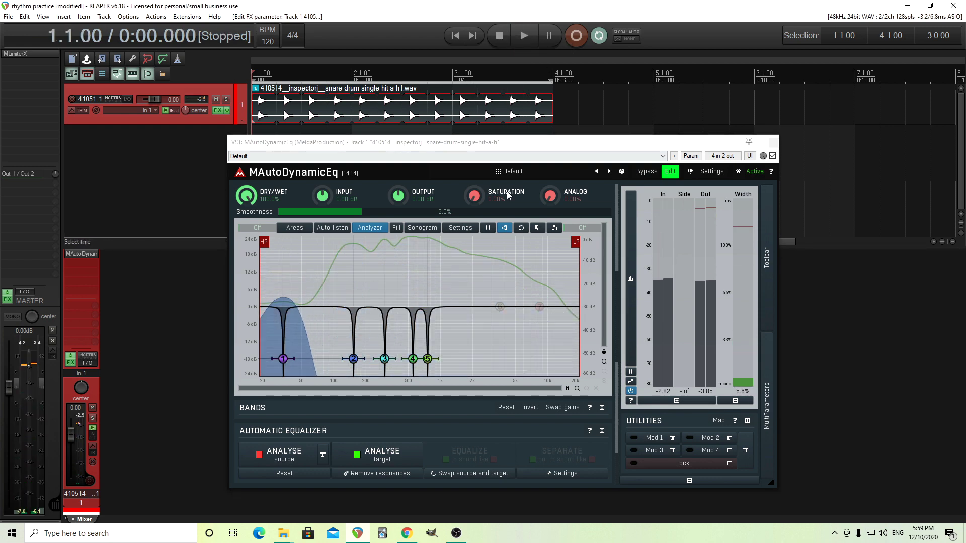
Show the band parameter list and change band 1's filter type from Notch to Peak
drag(481, 144, 491, 134)
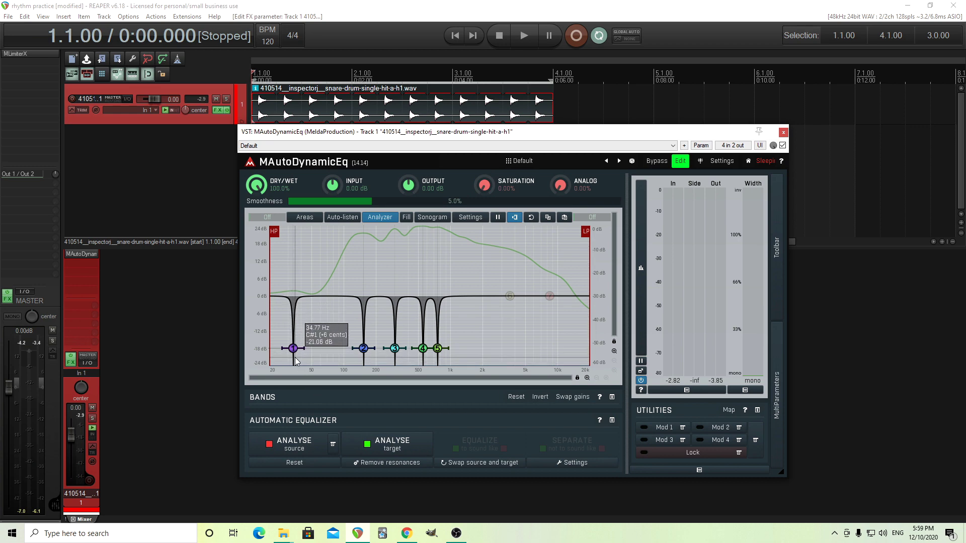
click(611, 399)
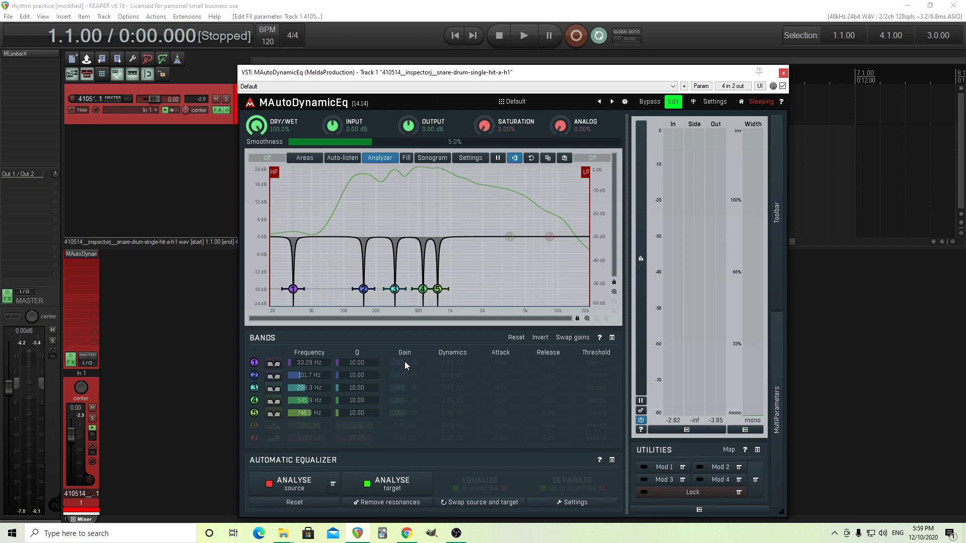
double_click(292, 288)
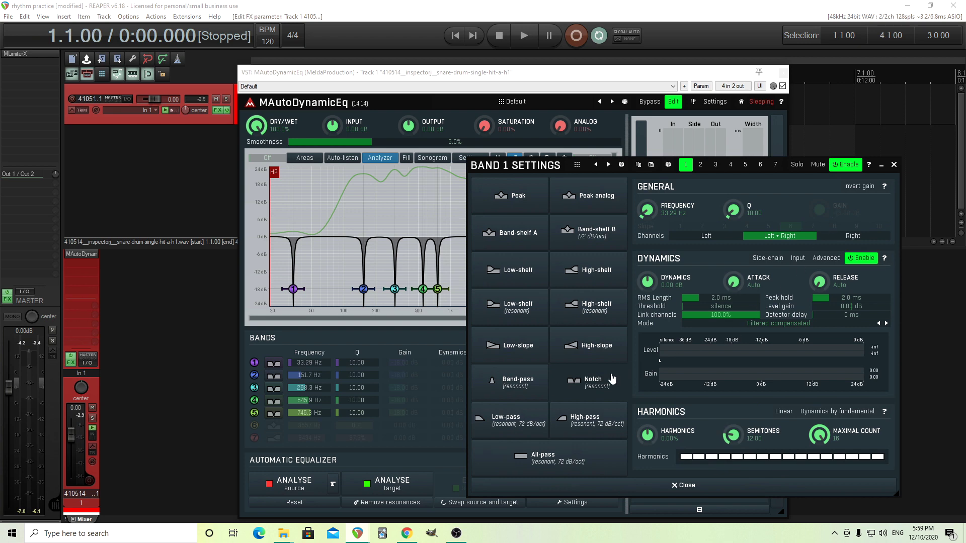
click(522, 203)
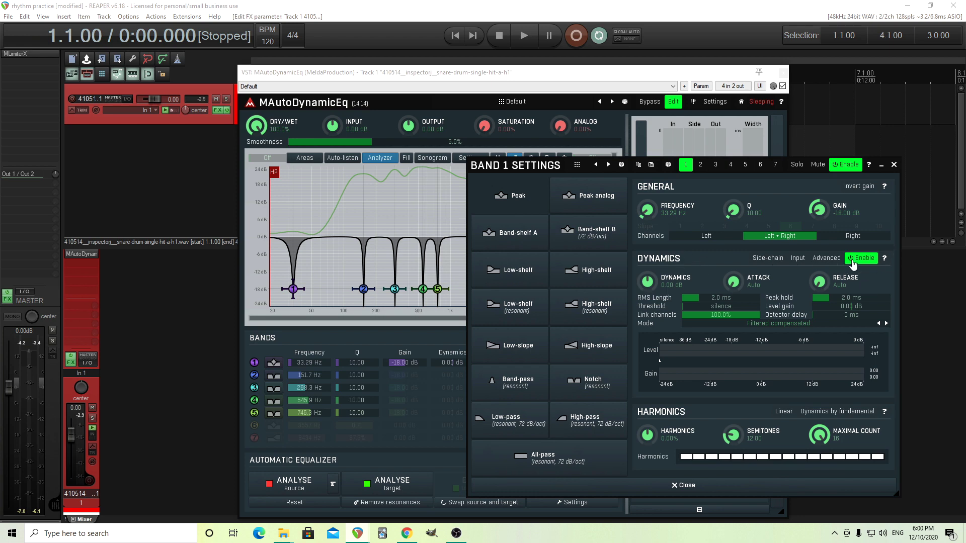
click(713, 484)
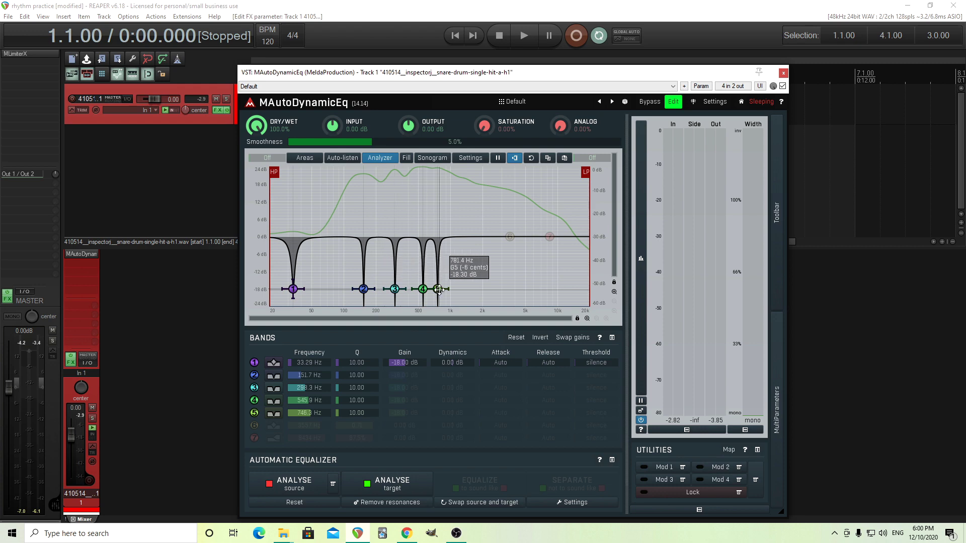
Load the Default preset to reset the equalizer's bands and analysis
click(529, 101)
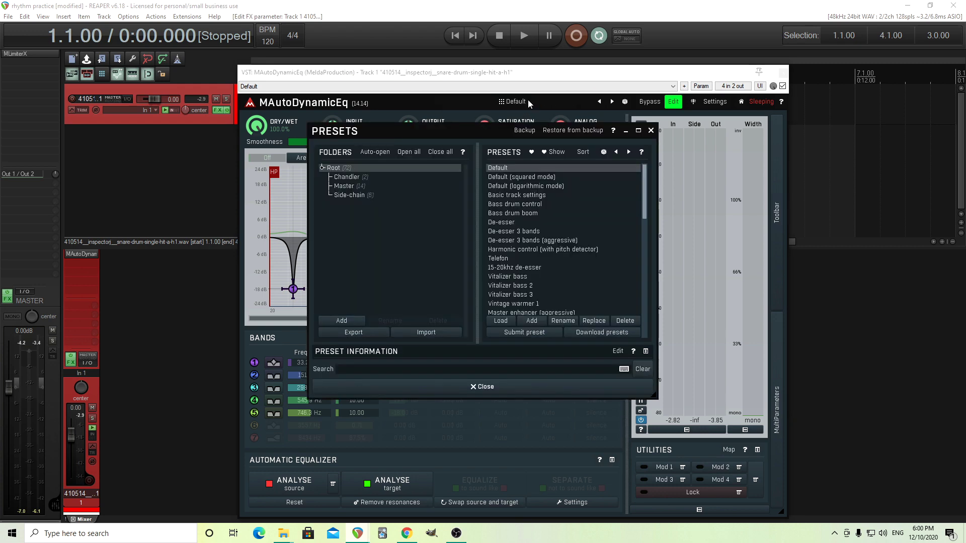
click(509, 167)
click(515, 387)
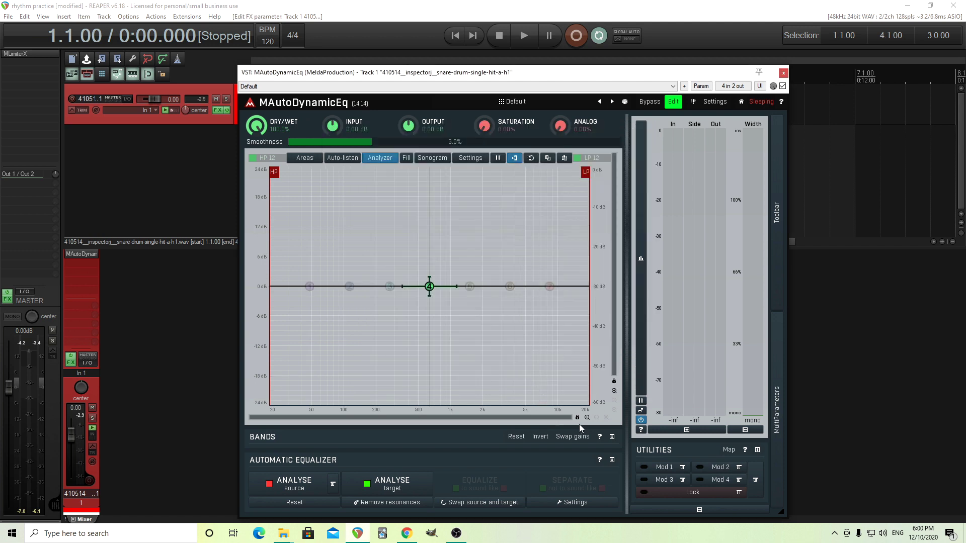
Shrink the plugin window and enable "Use peak filters for resonance removal" in the auto-equalizer settings
drag(780, 511, 724, 416)
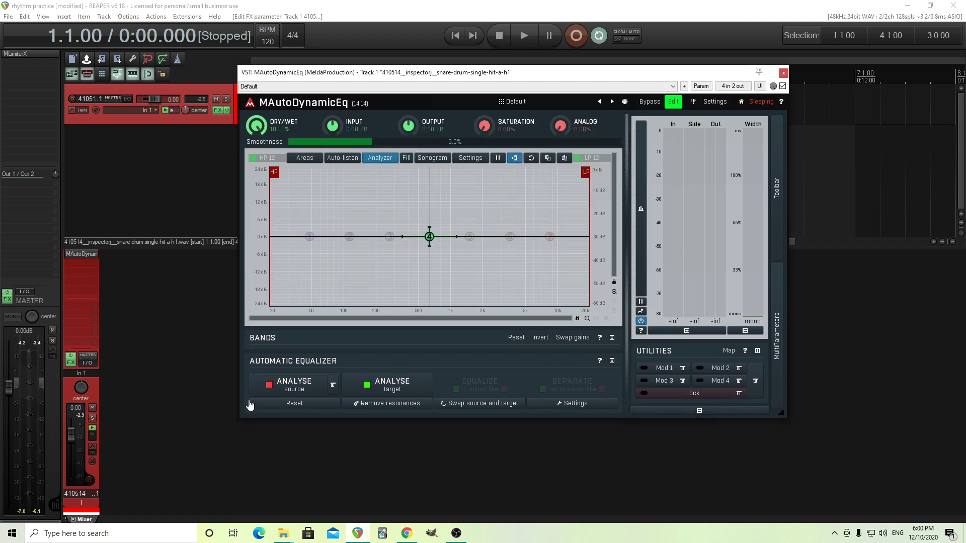
click(572, 404)
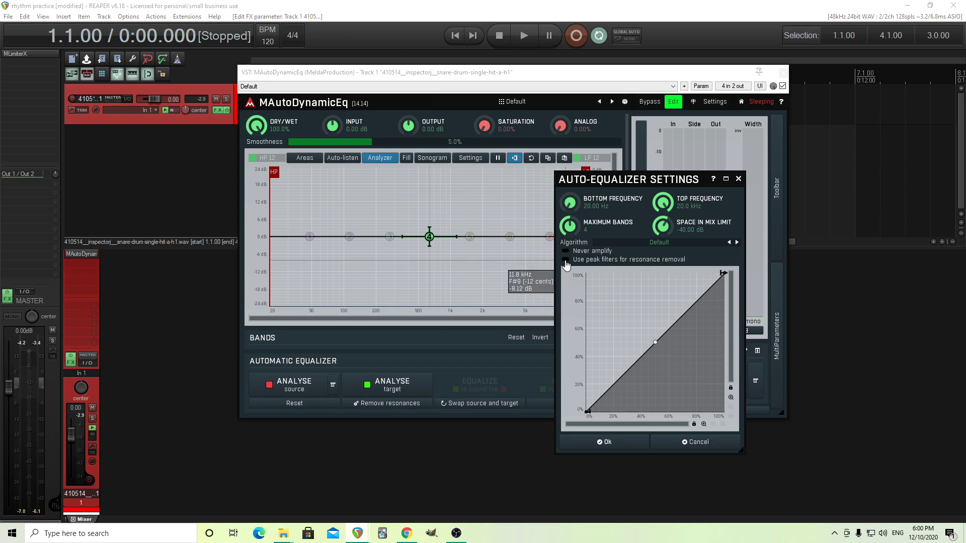
click(608, 442)
Capture a new target analysis from the playing snare loop, stop playback, and remove resonances using the peak filters
click(403, 395)
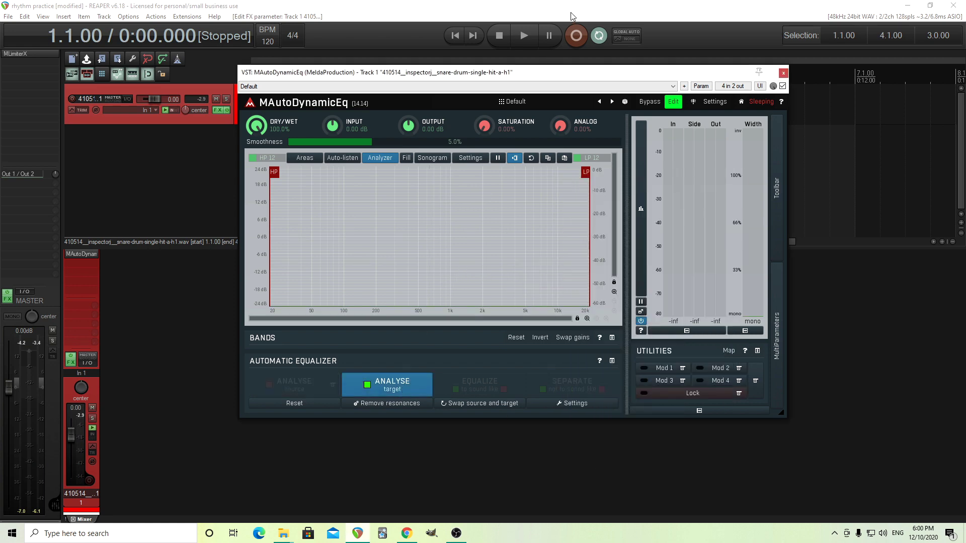
click(522, 33)
click(522, 33)
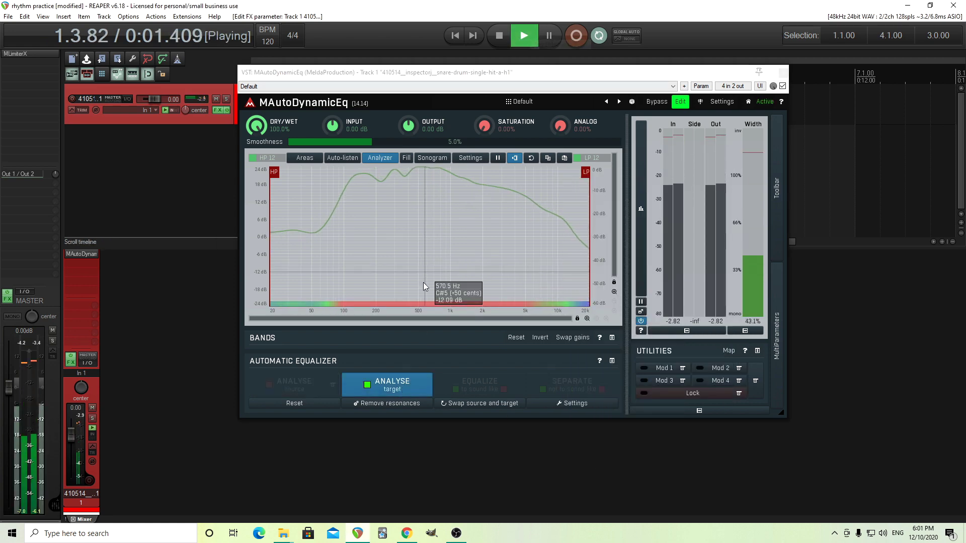
click(391, 384)
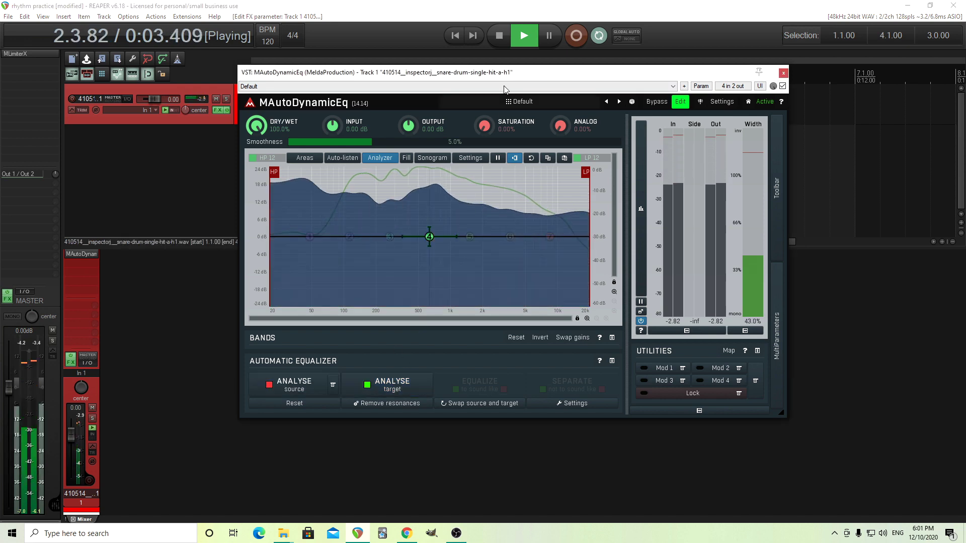
click(500, 42)
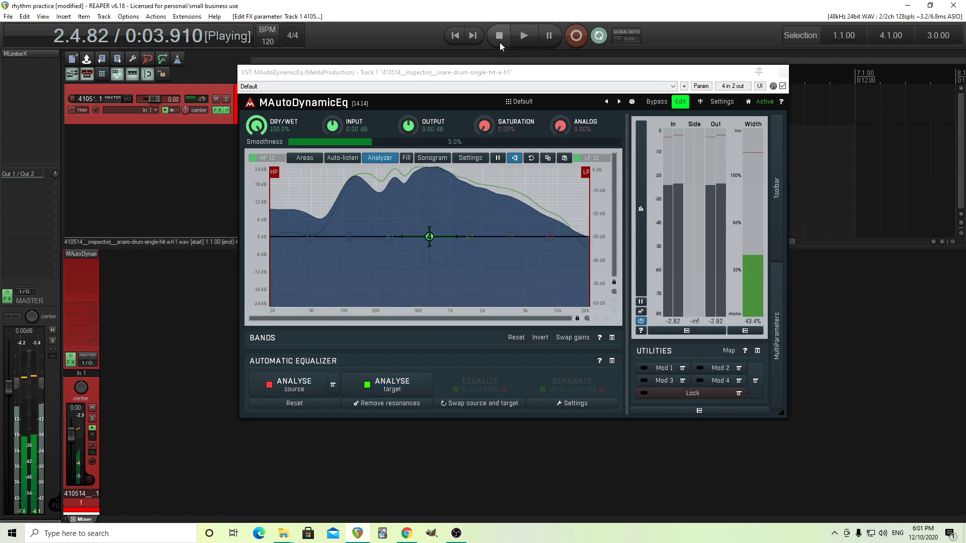
click(382, 403)
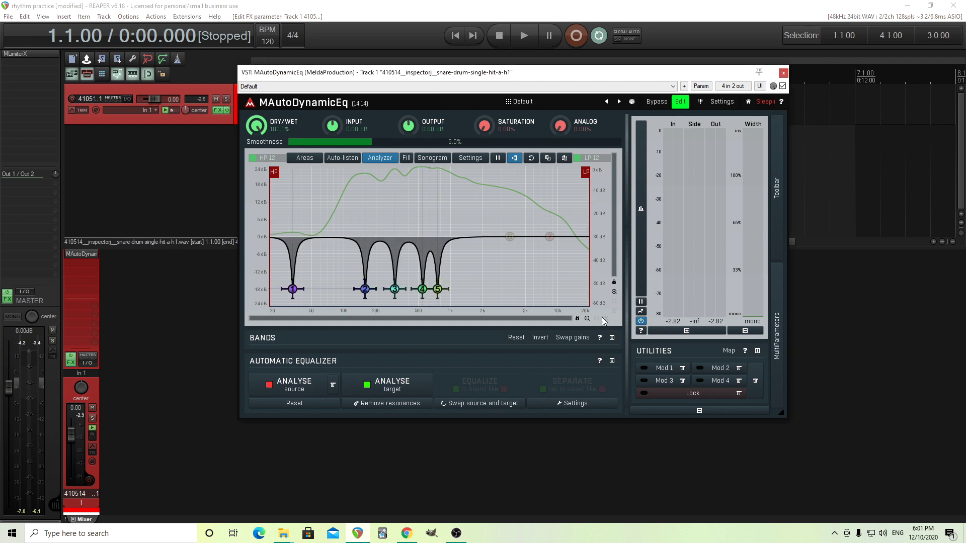
Show the band parameters and, during playback, switch bands 2 to 5 off and on one at a time to compare each cut
click(611, 337)
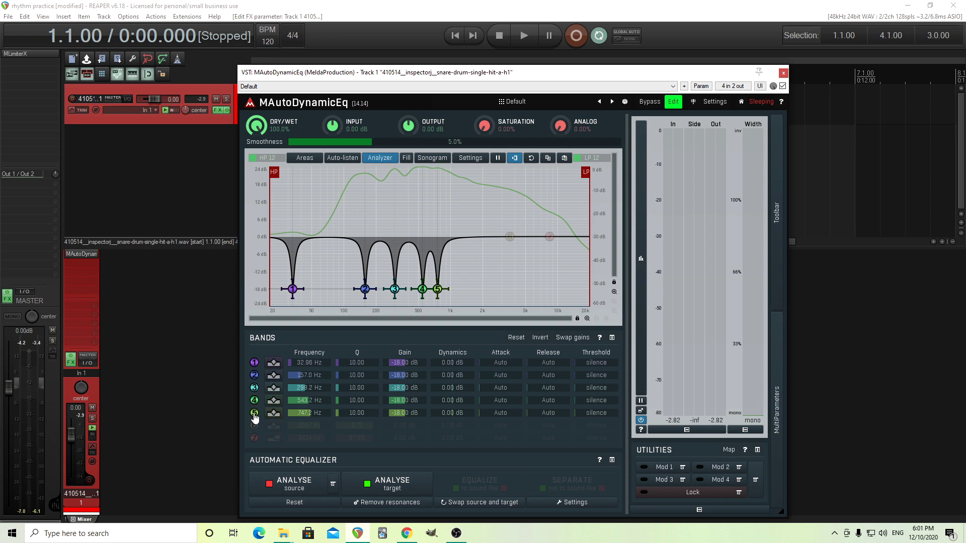
click(530, 38)
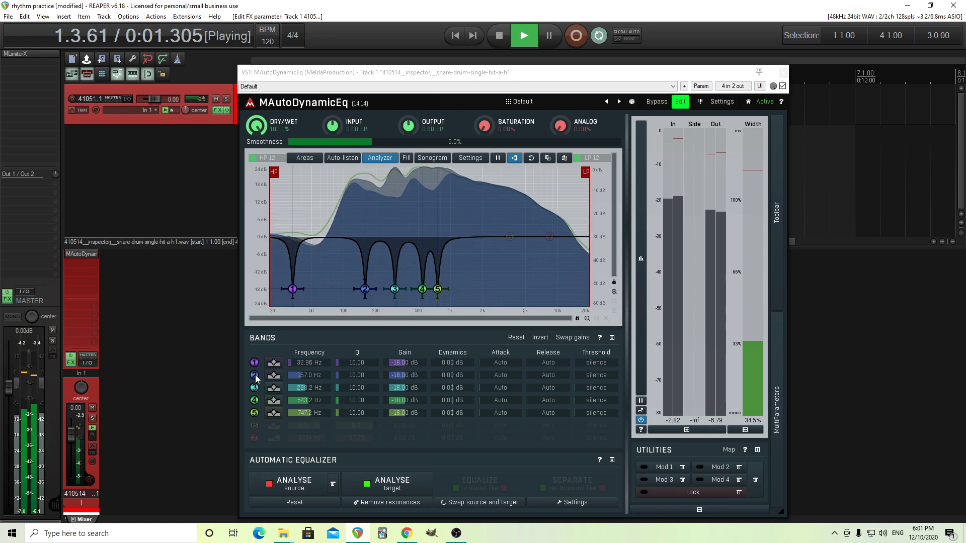
click(254, 375)
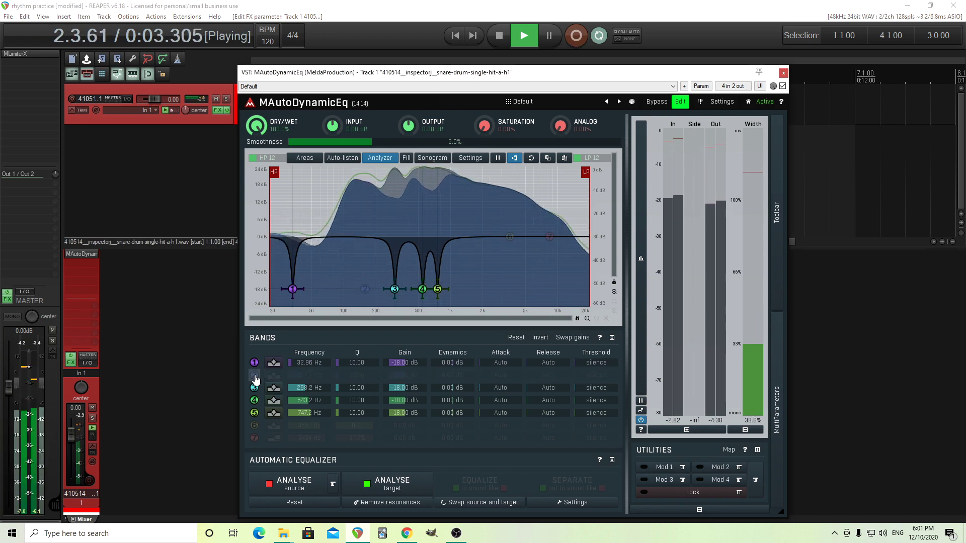
click(254, 377)
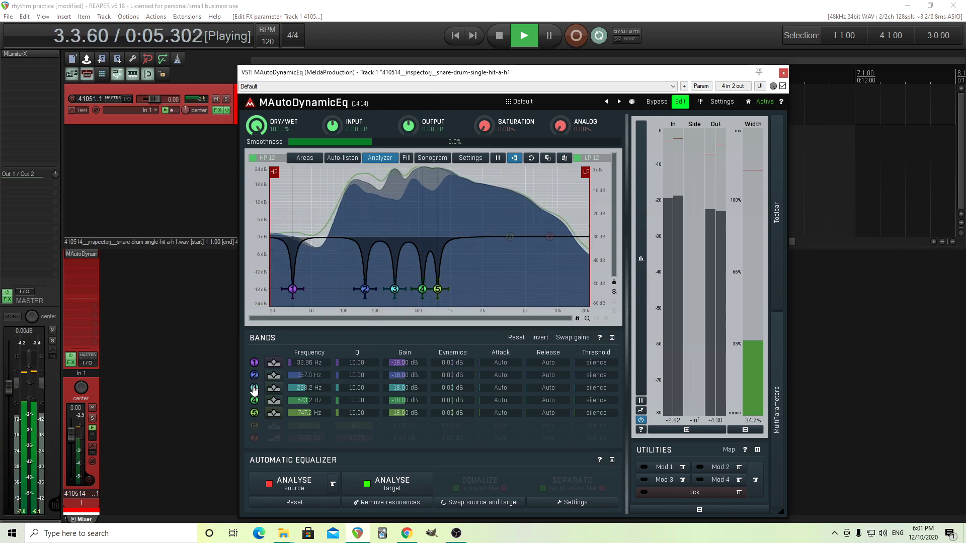
click(255, 388)
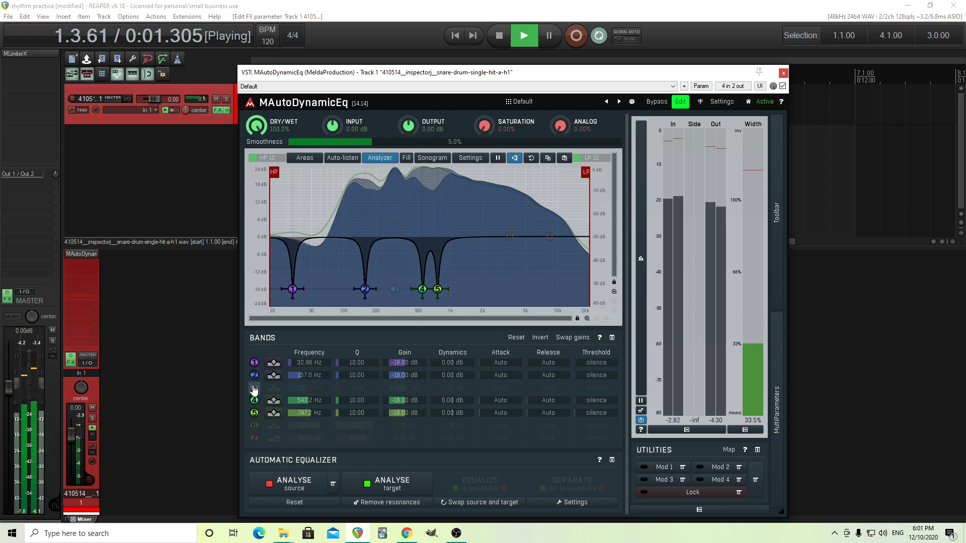
click(255, 388)
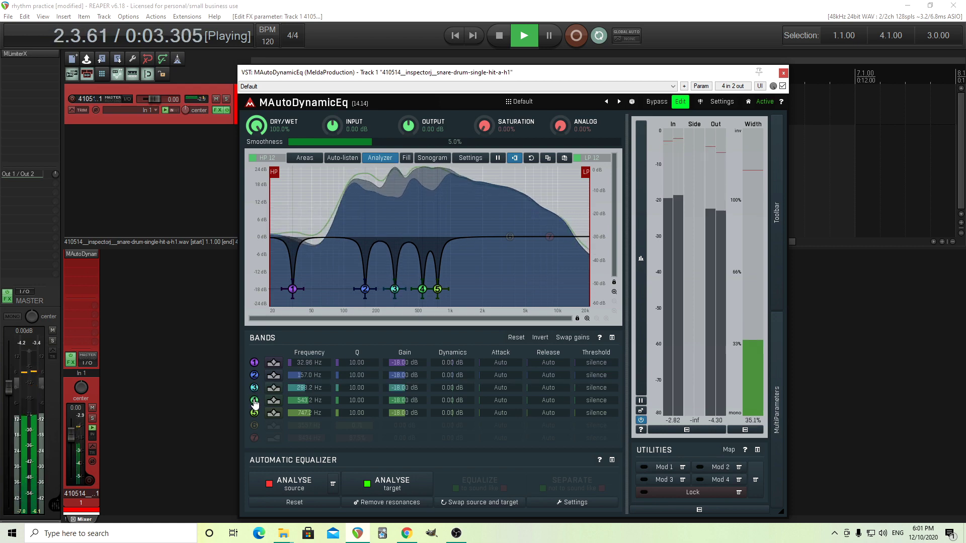
click(254, 400)
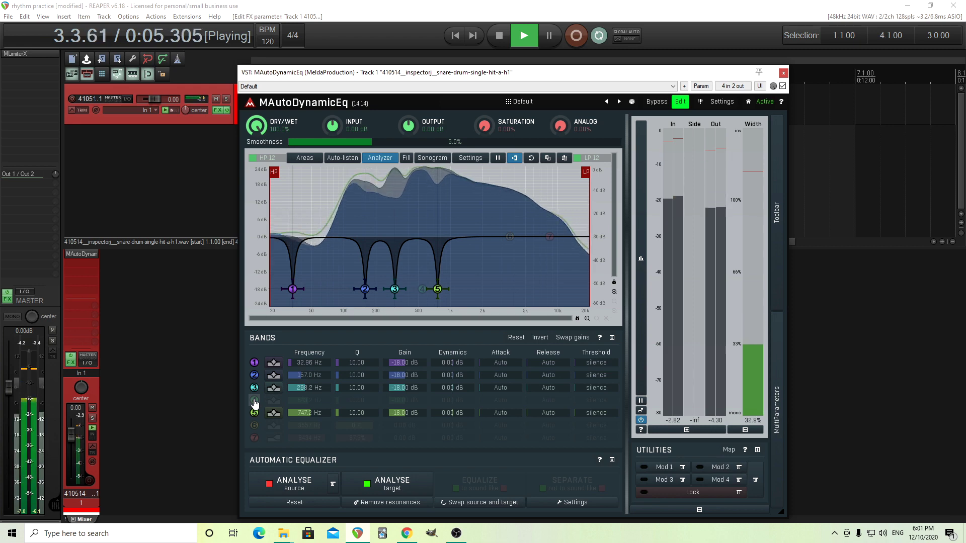
click(254, 400)
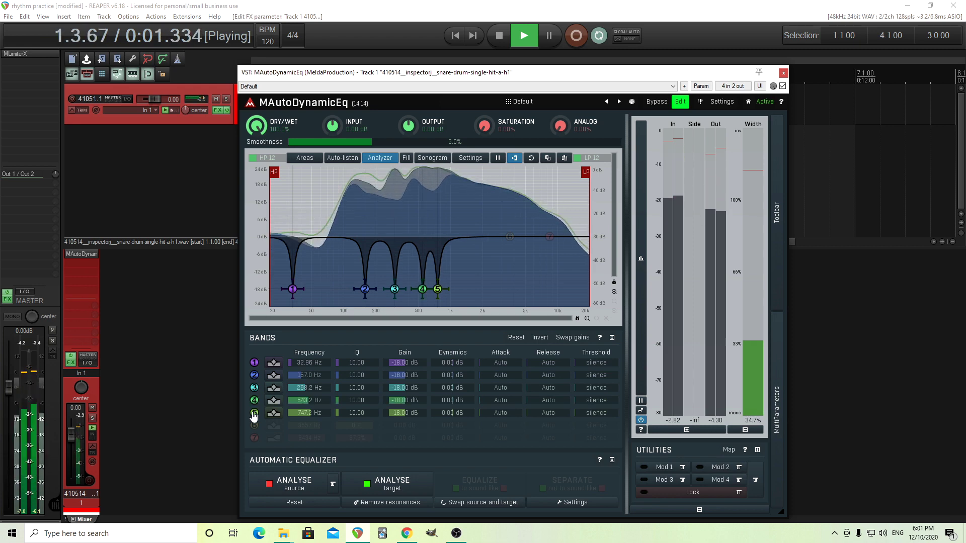
click(254, 412)
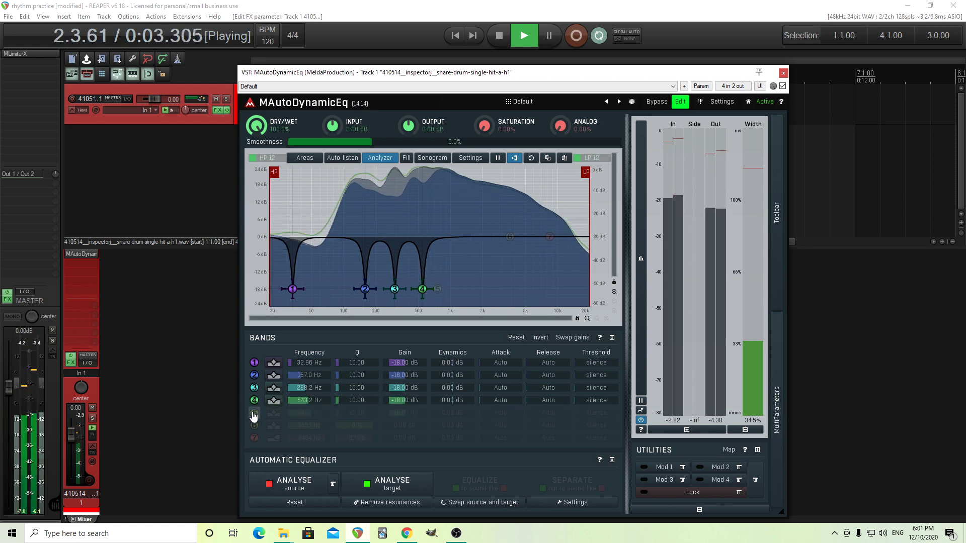
click(254, 413)
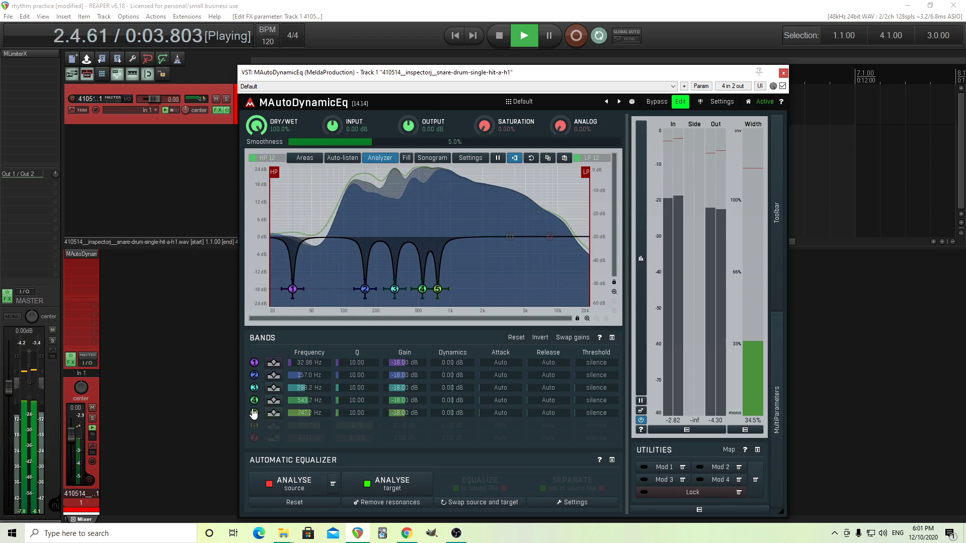
Switch band 1 off and on during playback to compare its cut, and stop the loop
click(255, 363)
click(255, 362)
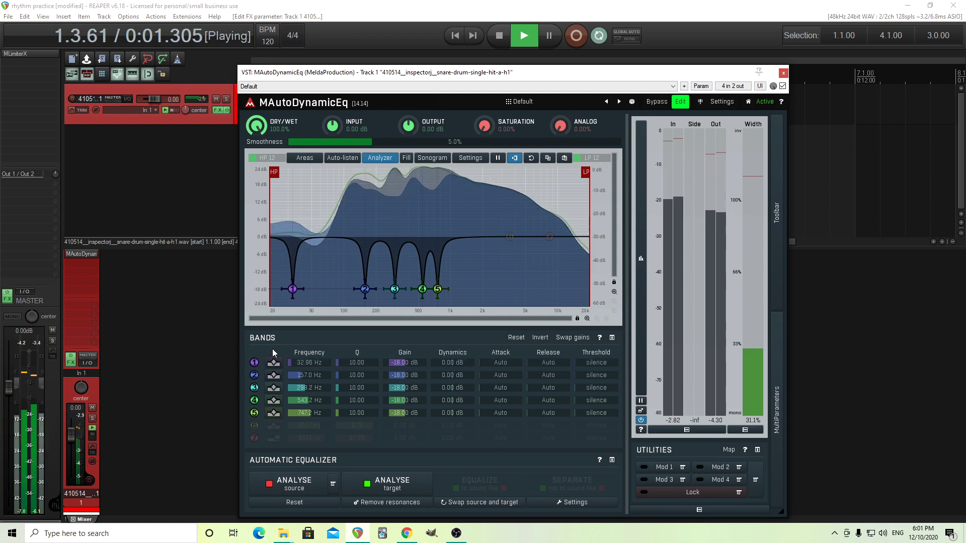
click(499, 35)
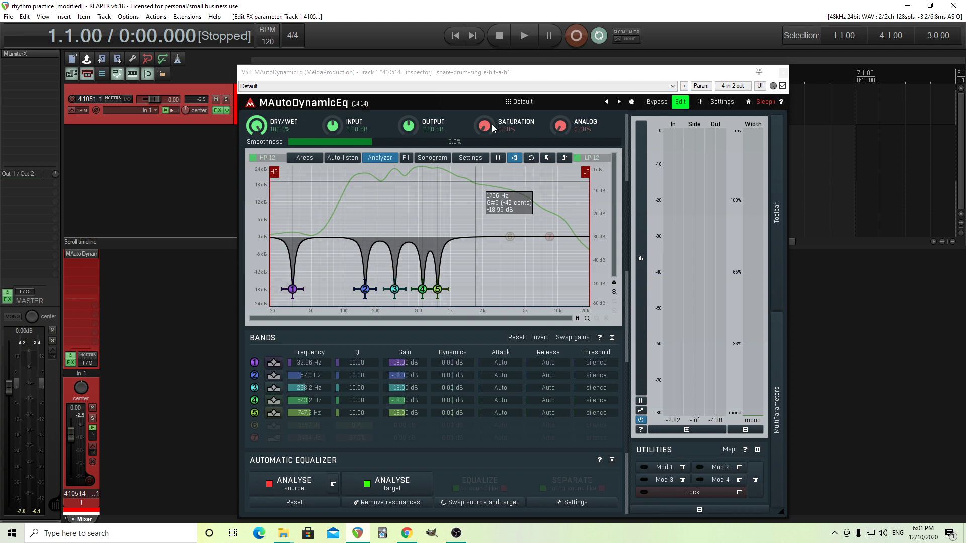
During playback, bypass and re-enable band 2, reduce its cut to about -7.4 dB gain, and stop the loop
click(533, 36)
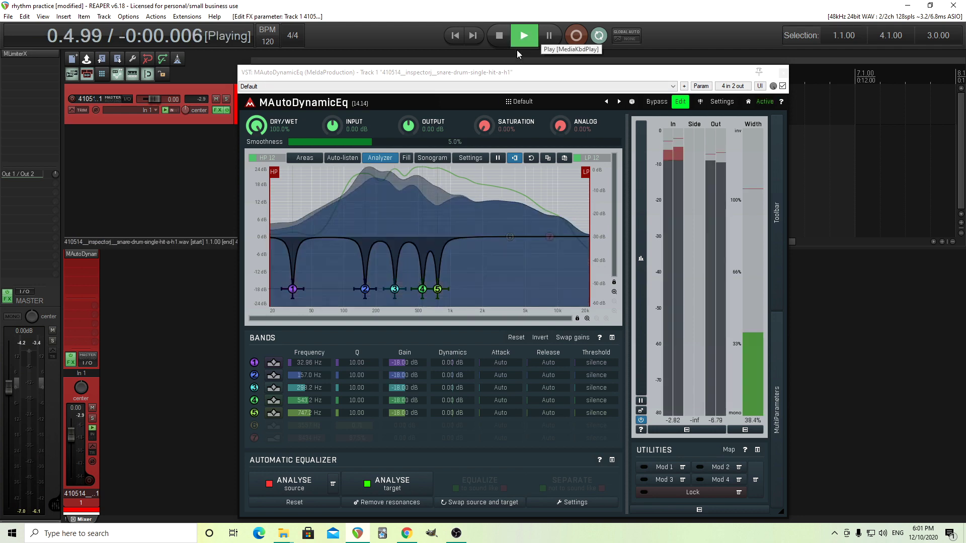
click(255, 375)
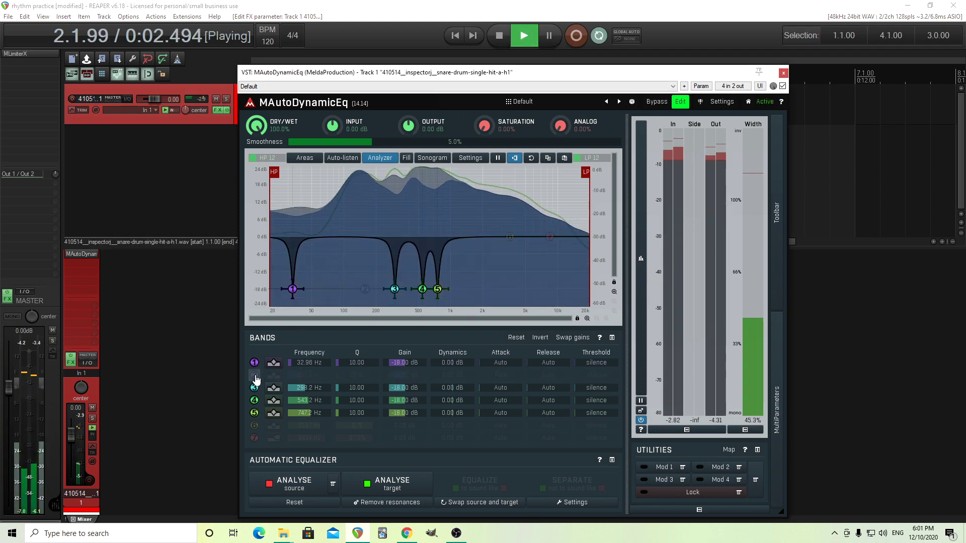
click(254, 375)
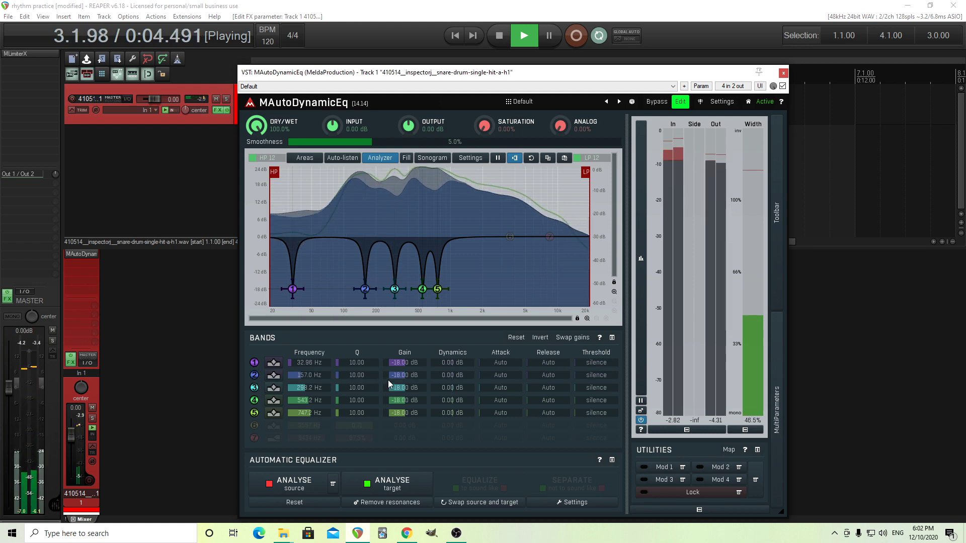
drag(388, 379, 388, 341)
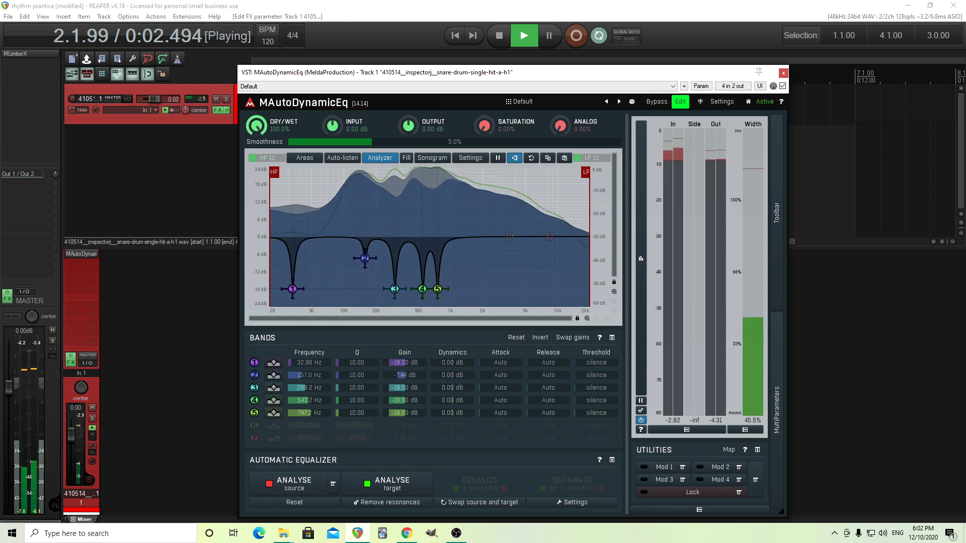
click(499, 33)
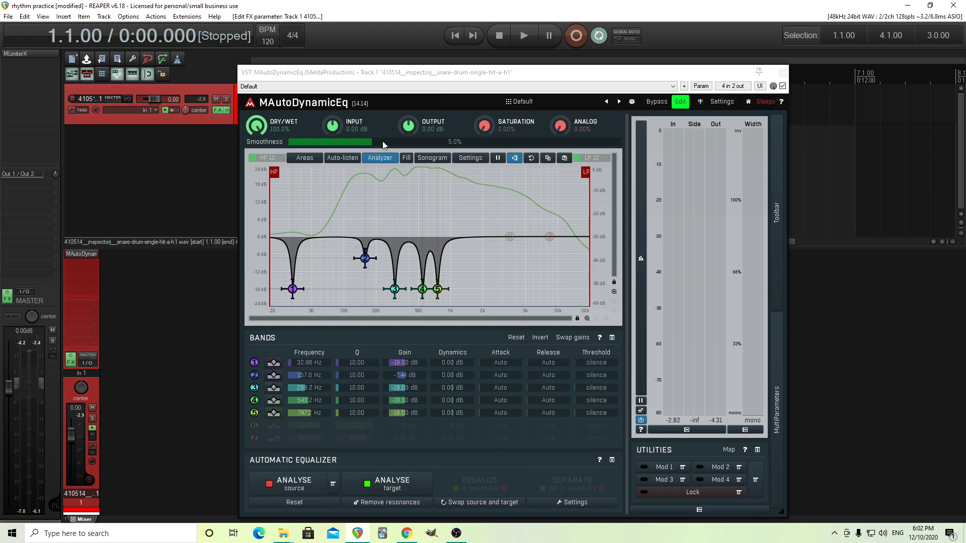
Raise the analysis smoothness to 11.5% and rerun the resonance removal
mouse_move(385, 141)
mouse_down()
mouse_move(419, 142)
mouse_move(371, 142)
mouse_up()
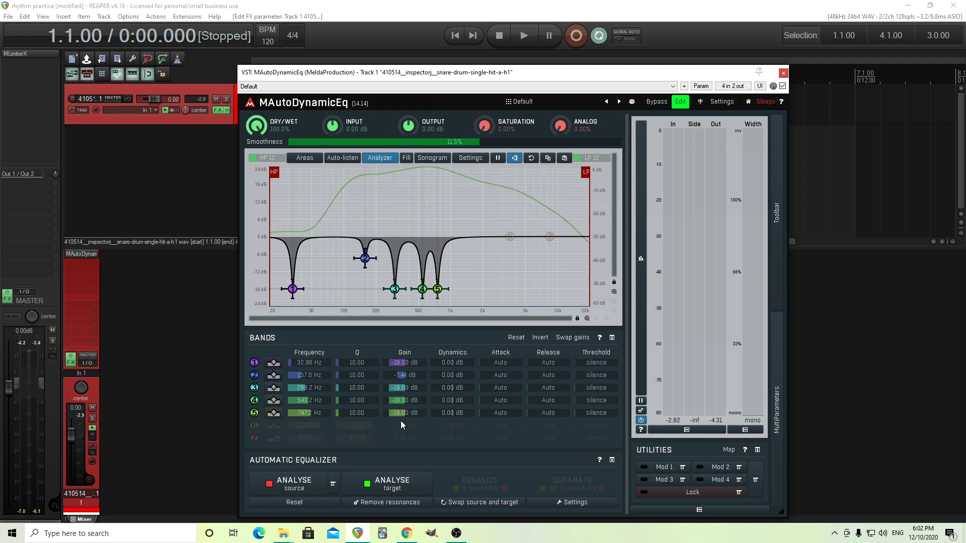
click(390, 505)
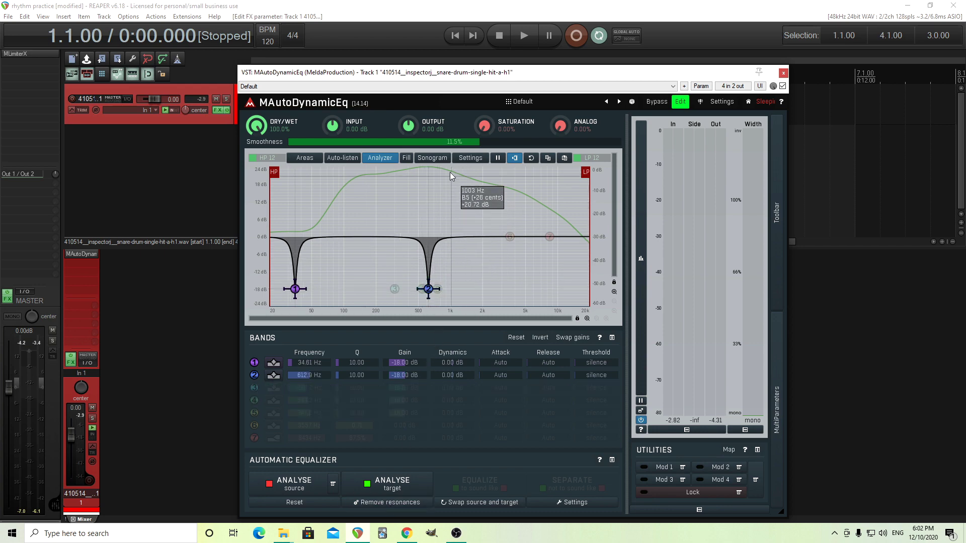
Lower the analysis smoothness to 0.00% and rerun the resonance removal on the unsmoothed curve
drag(456, 141, 372, 142)
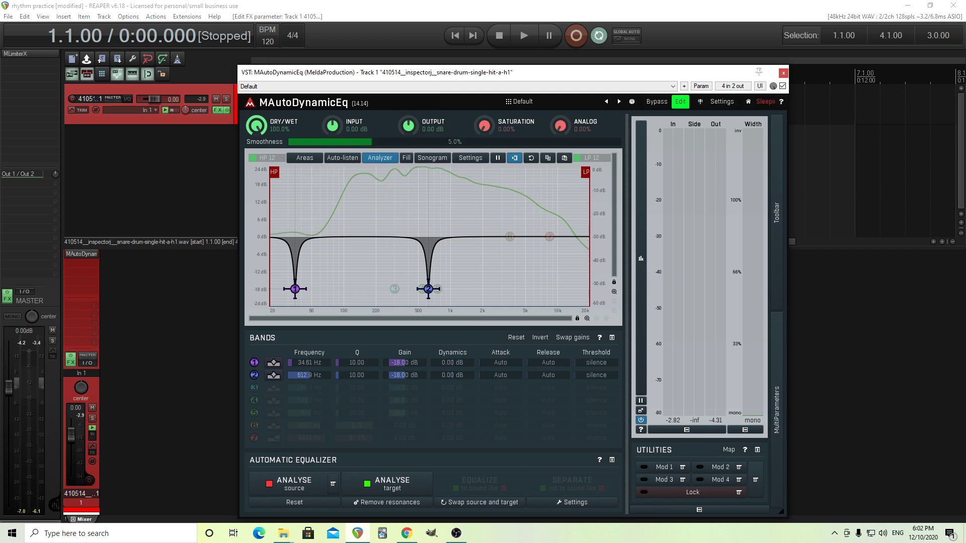
drag(368, 142, 347, 142)
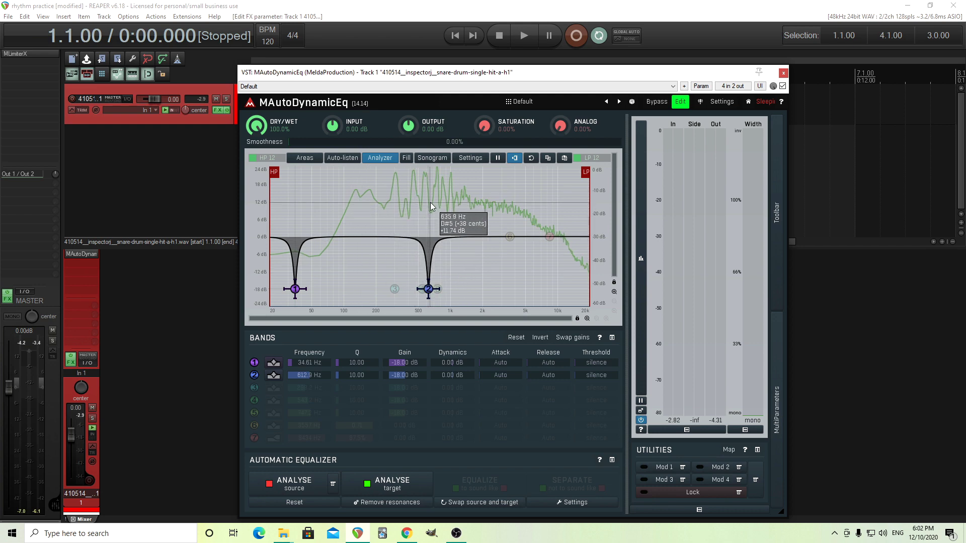
click(387, 504)
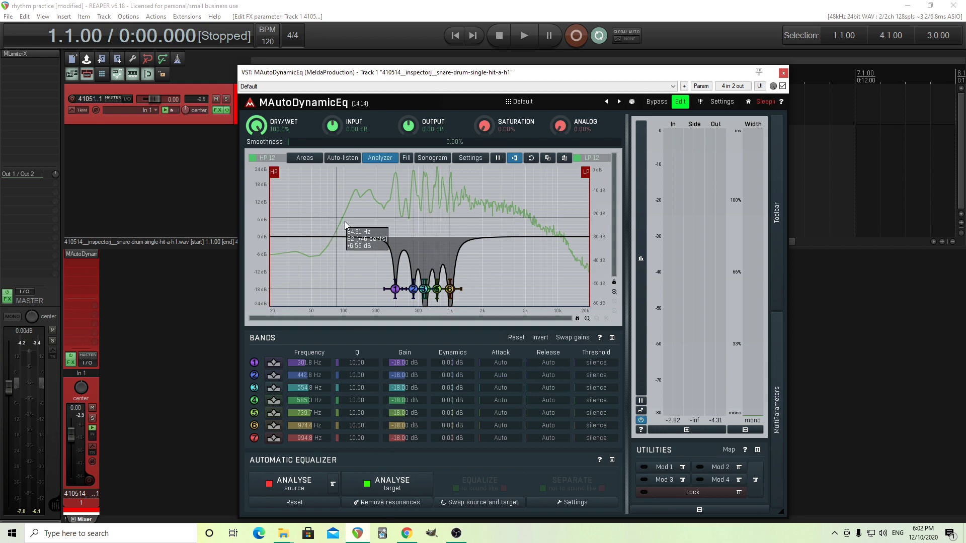
click(318, 141)
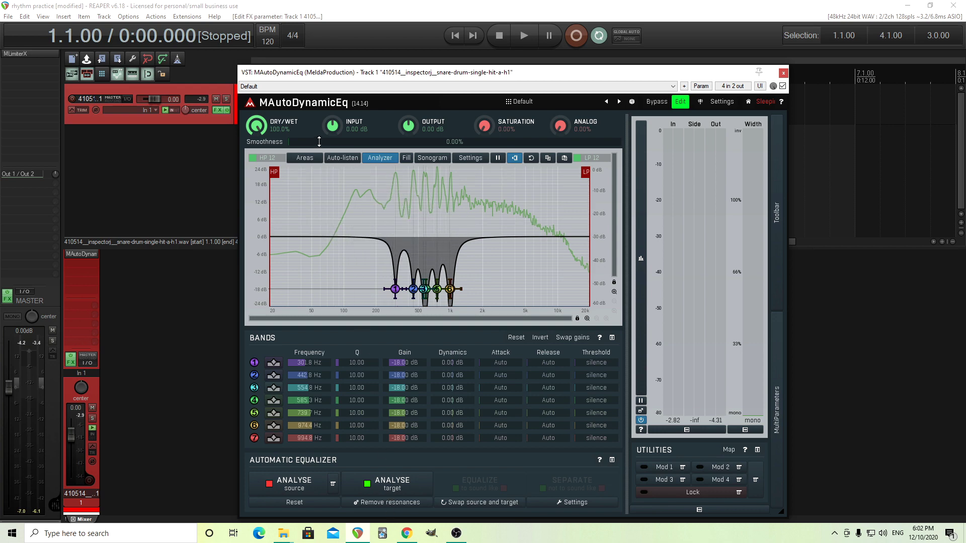
drag(319, 141, 319, 171)
Play the loop, switch bands 1 to 7 off and on one at a time to compare each cut, and stop playback
key(space)
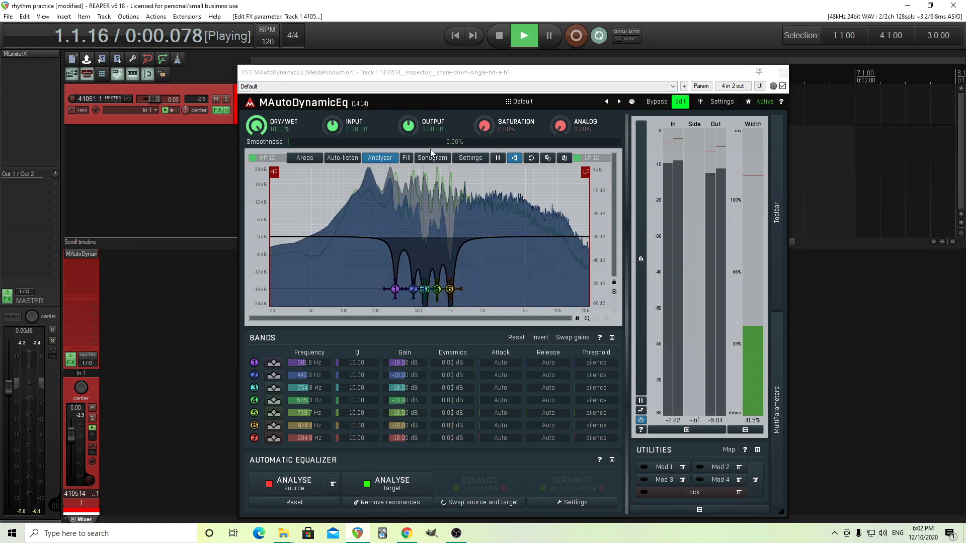
click(255, 362)
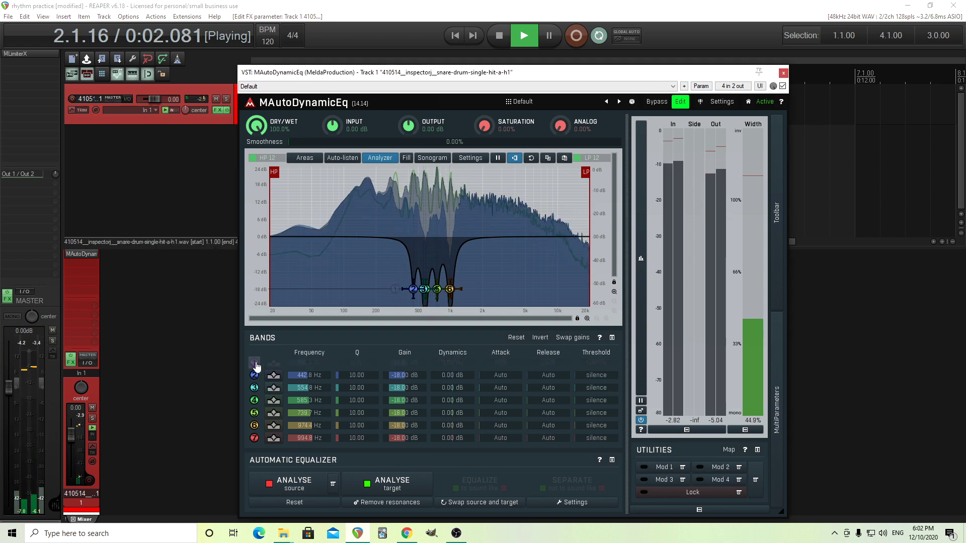
click(255, 363)
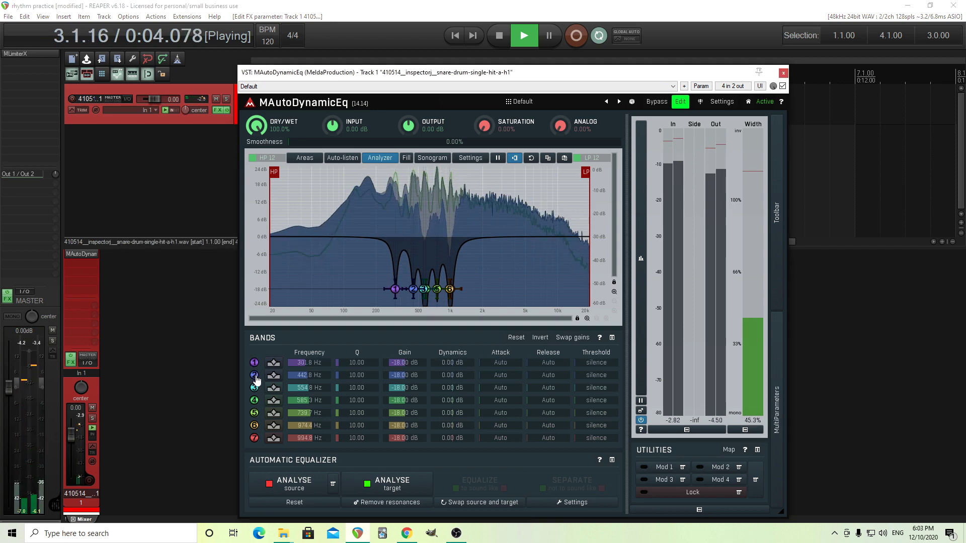
click(255, 375)
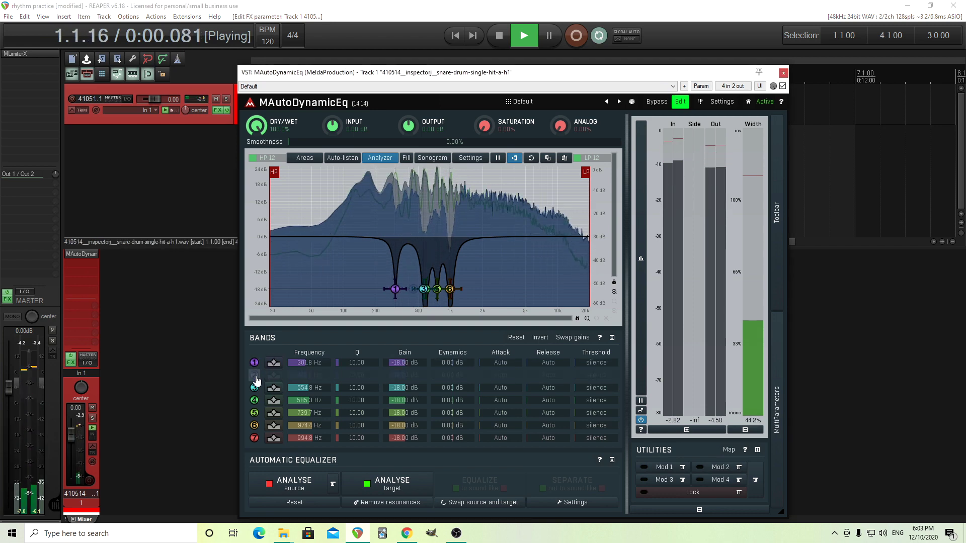
click(255, 375)
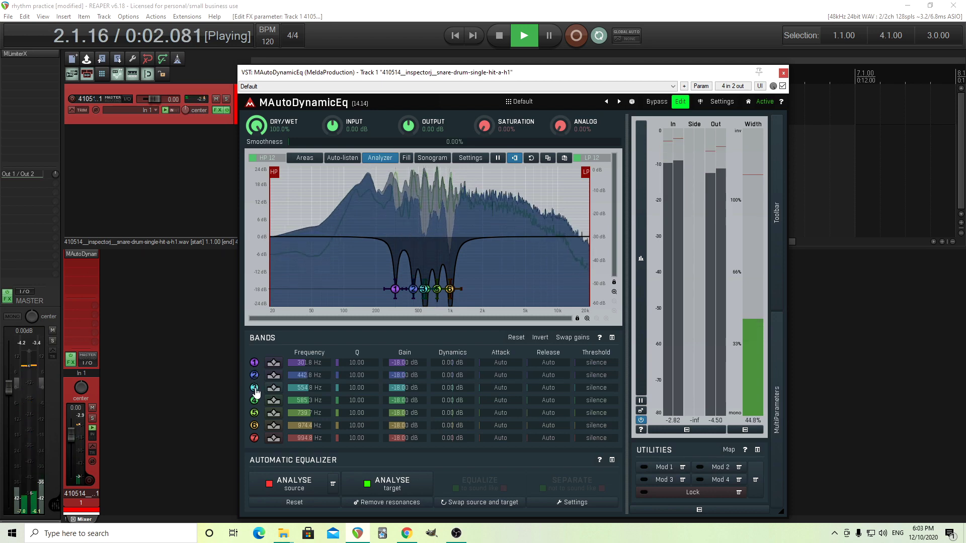
click(255, 389)
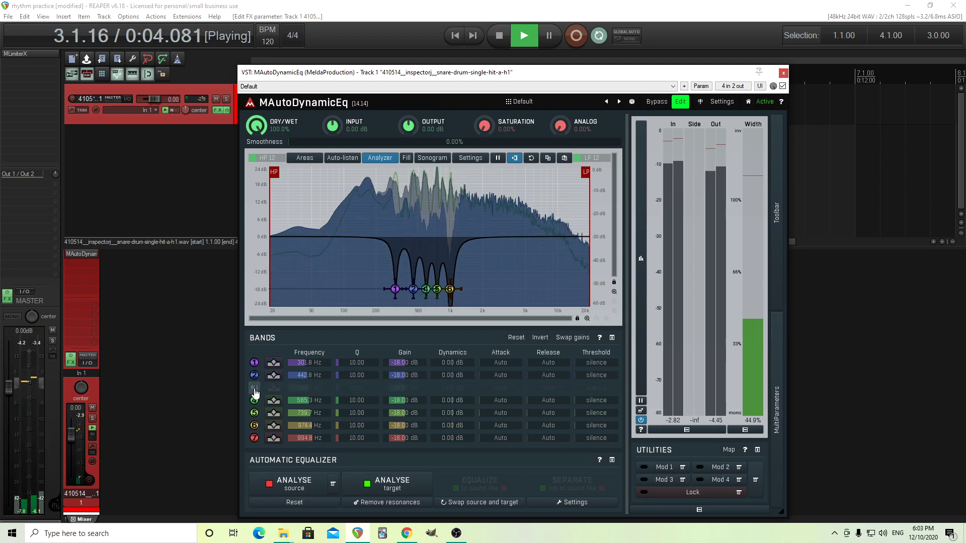
click(254, 388)
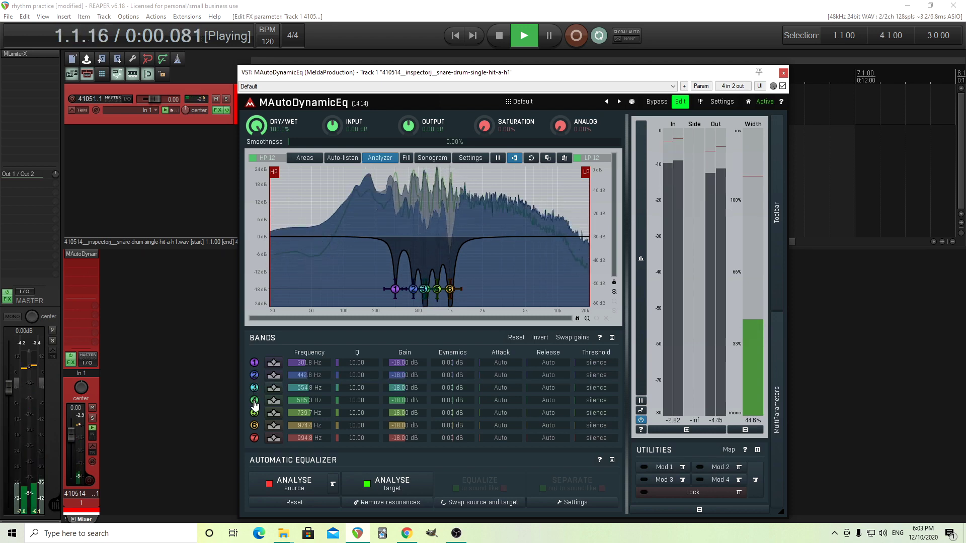
click(255, 400)
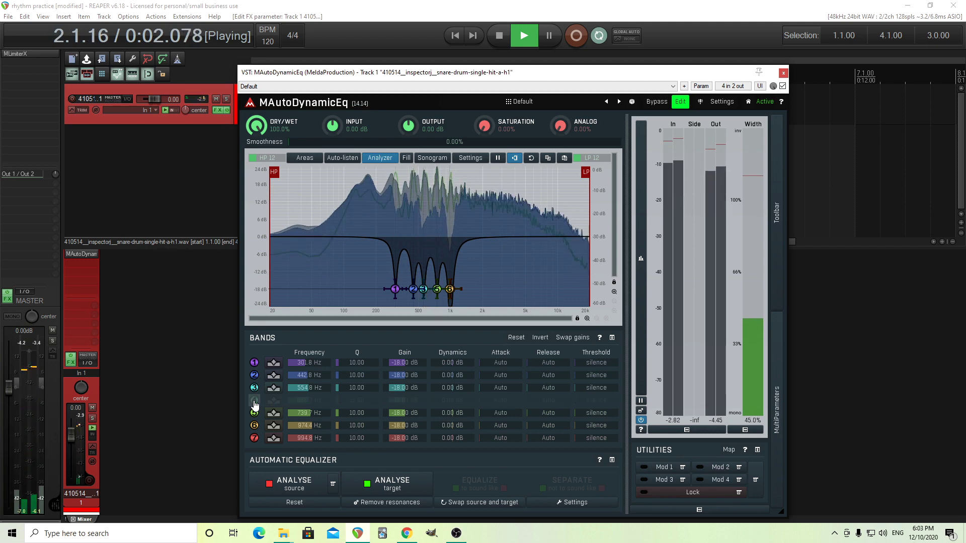
click(254, 403)
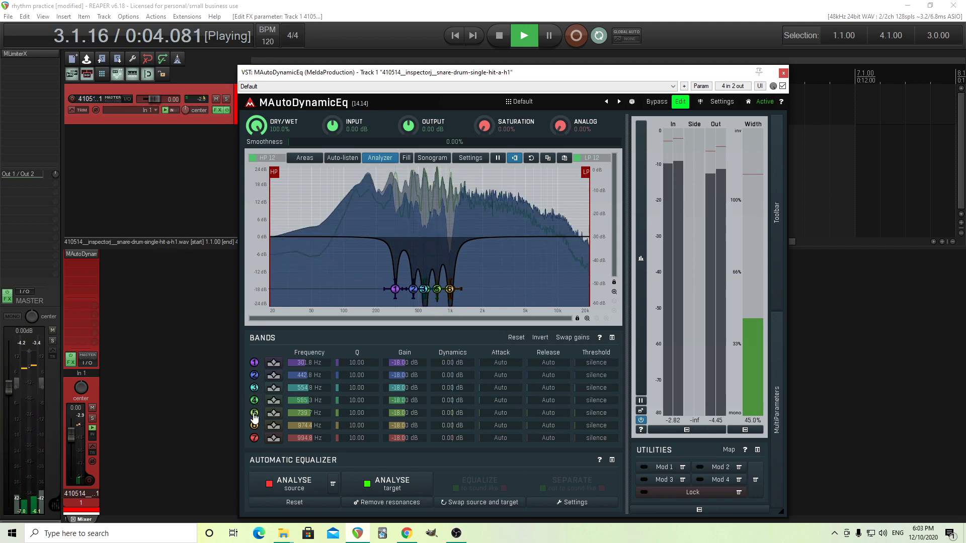
click(255, 415)
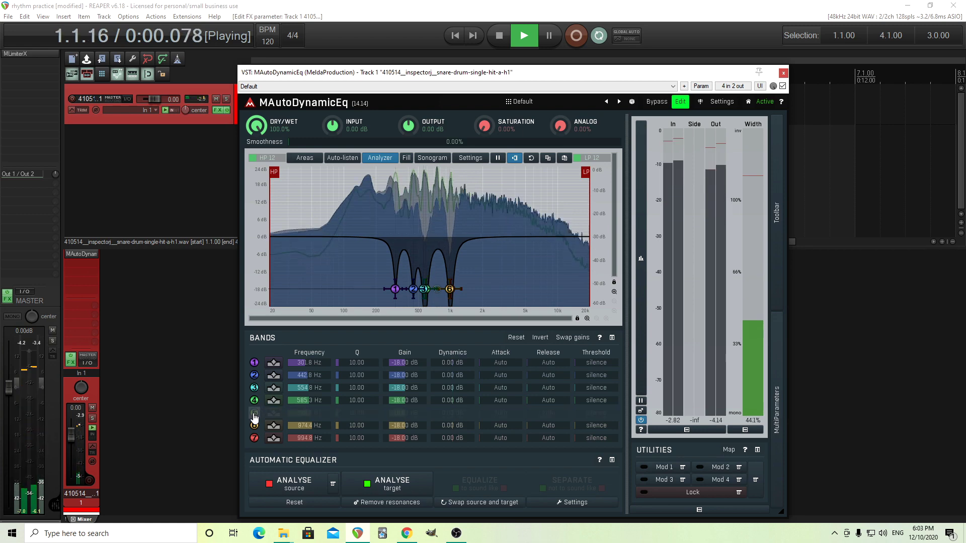
click(254, 414)
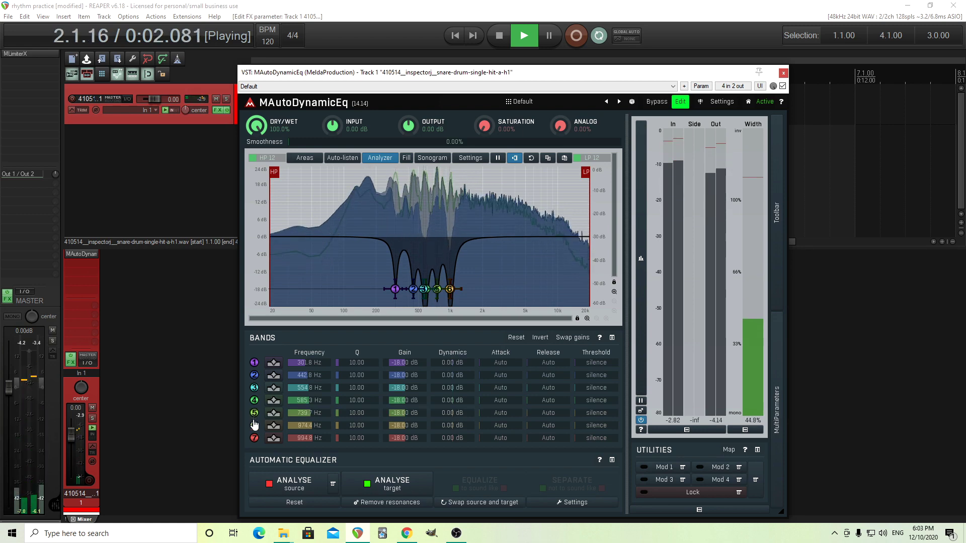
click(254, 426)
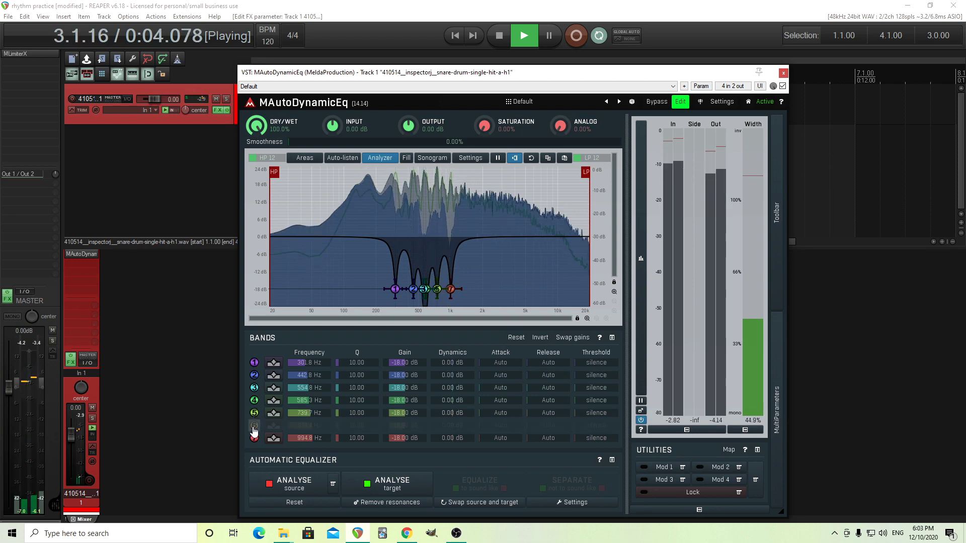
click(254, 426)
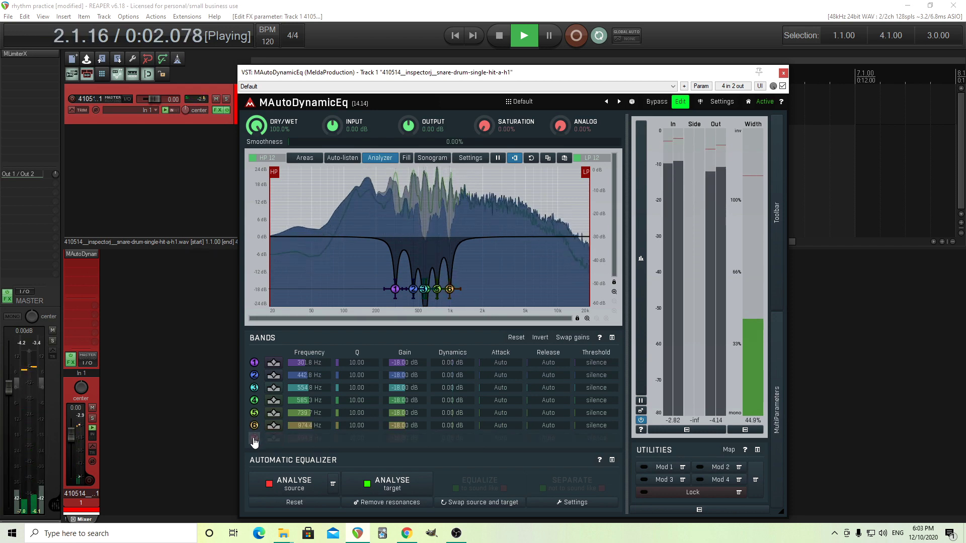
click(254, 439)
click(254, 439)
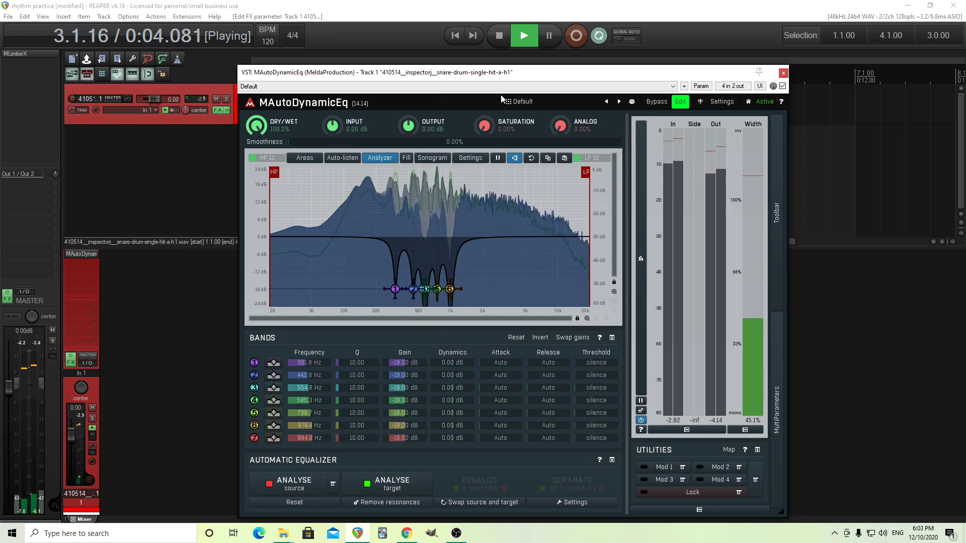
key(space)
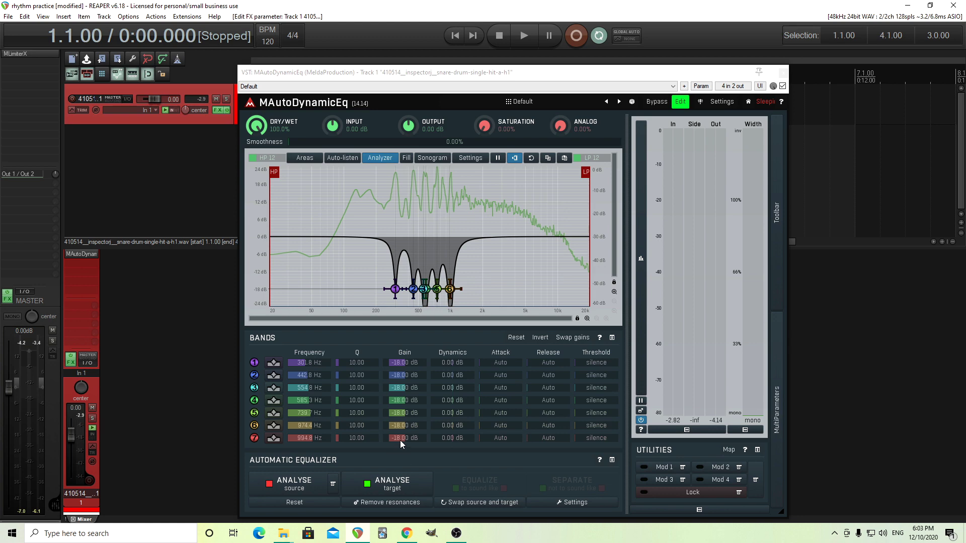
While the loop plays, audition bands 7 and 4 and reduce their cuts to about -9 dB and about -6 dB
click(525, 29)
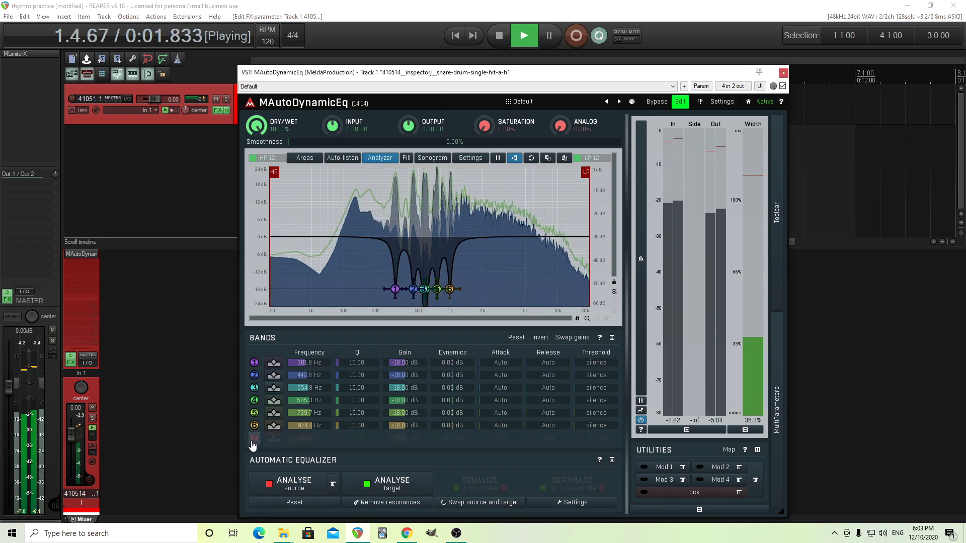
drag(397, 437, 397, 420)
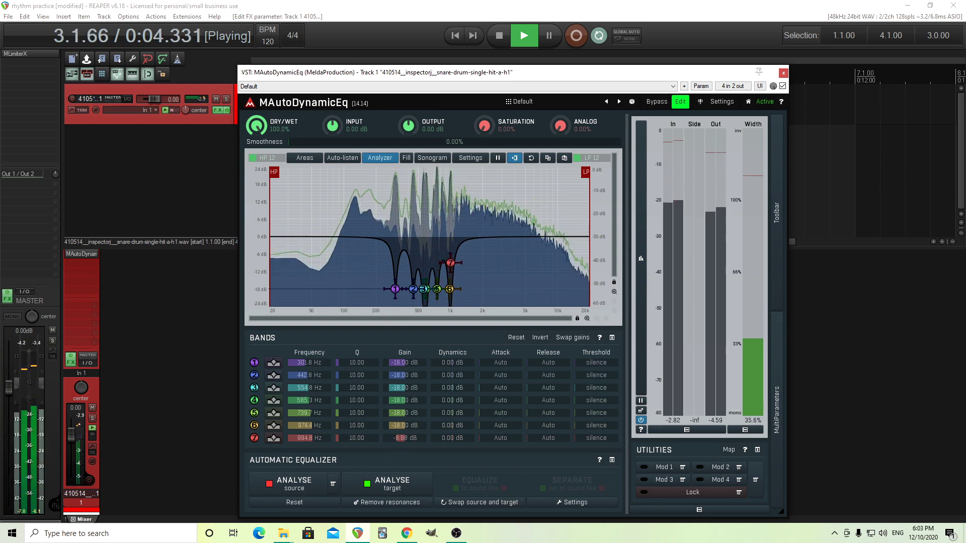
click(255, 400)
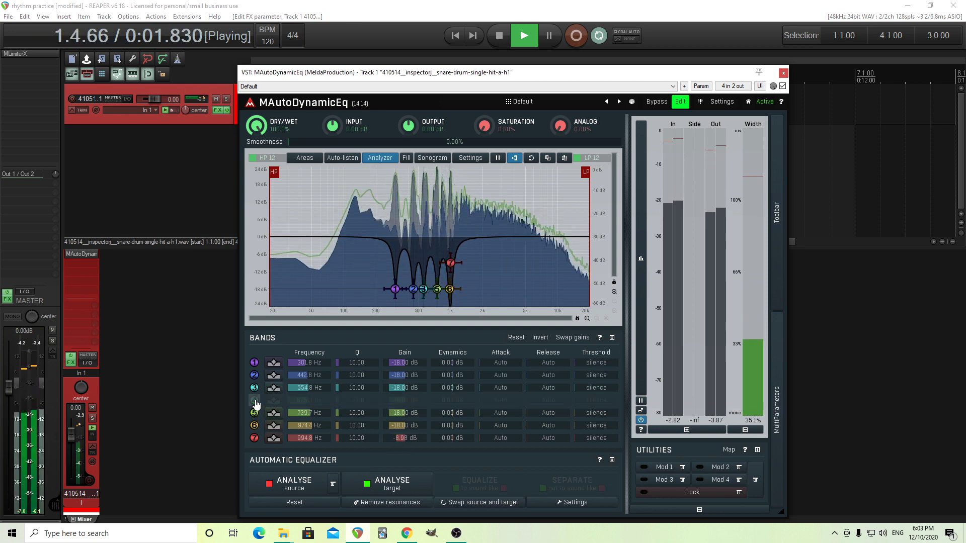
click(255, 400)
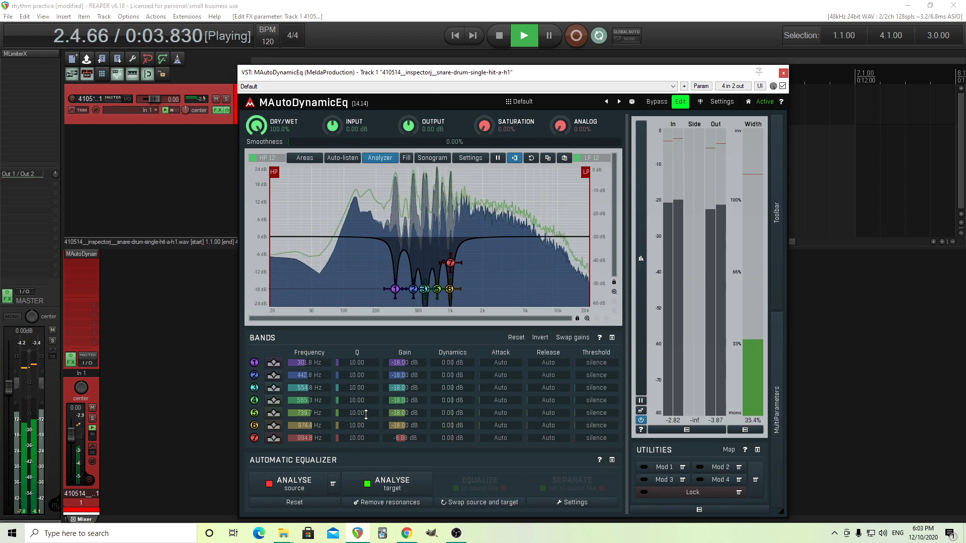
While the loop plays, switch bands 1 to 6 off and on one at a time to compare each cut
click(255, 388)
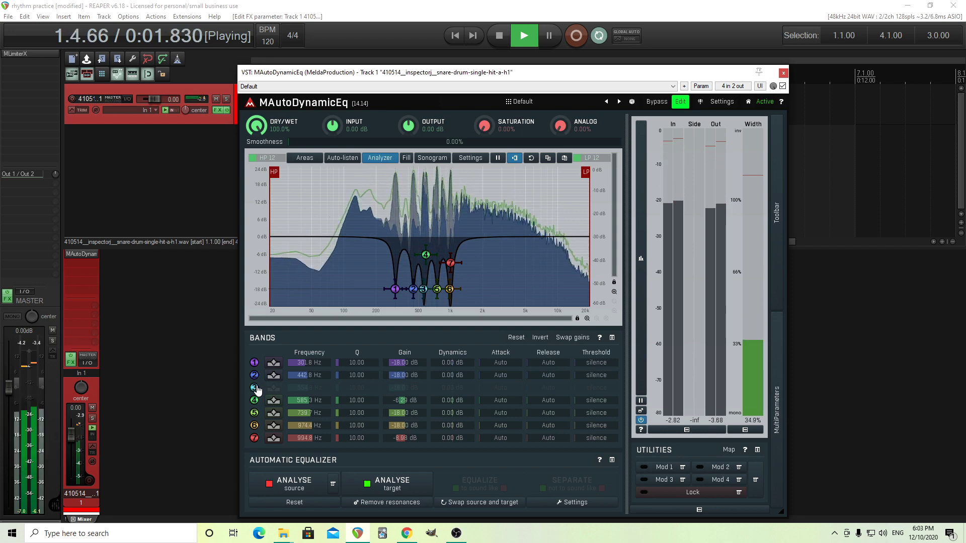
click(254, 388)
click(255, 425)
click(254, 426)
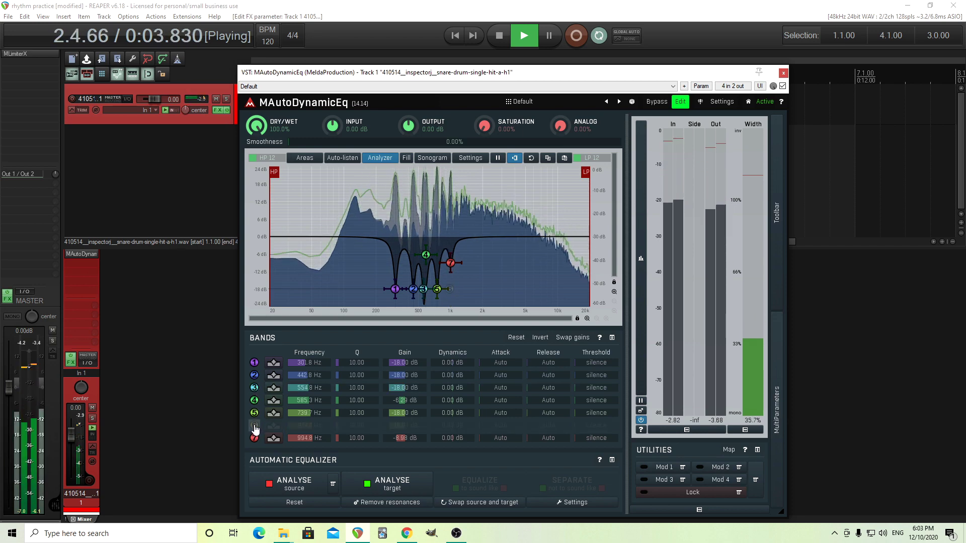
click(254, 376)
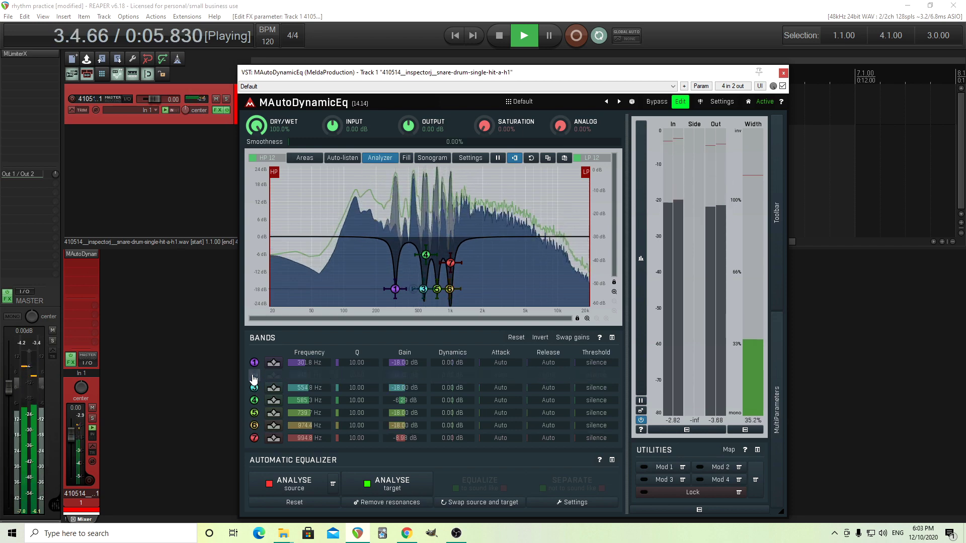
click(254, 376)
click(254, 363)
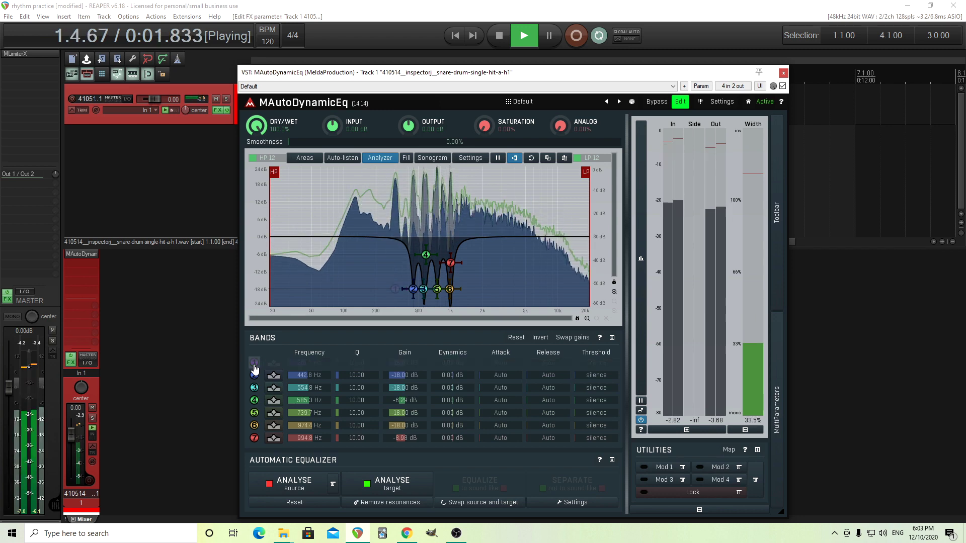
click(255, 362)
click(254, 388)
click(254, 388)
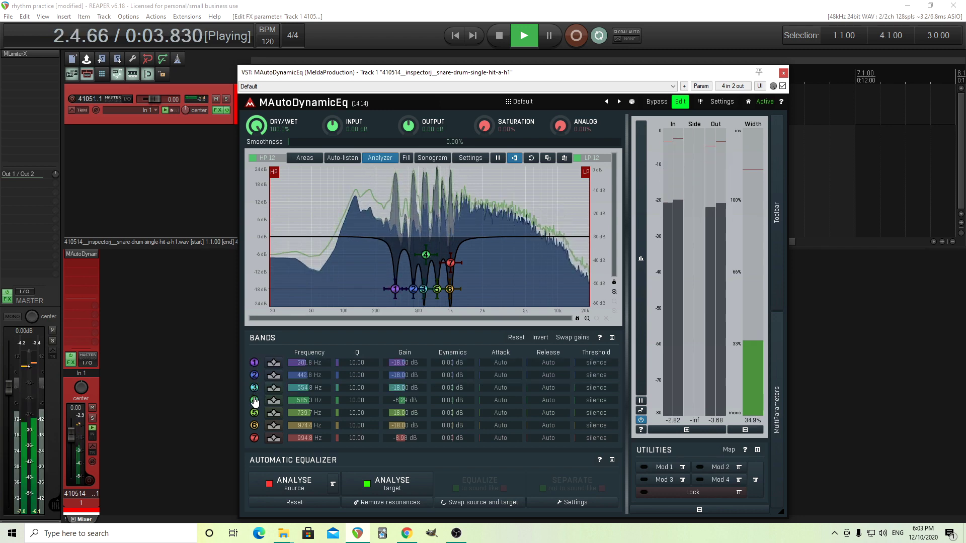
click(254, 400)
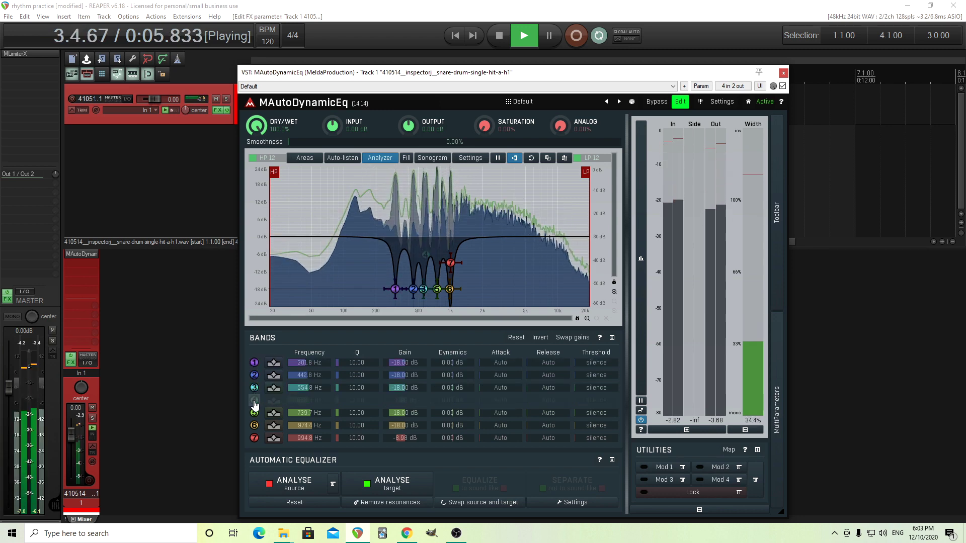
click(254, 400)
click(254, 412)
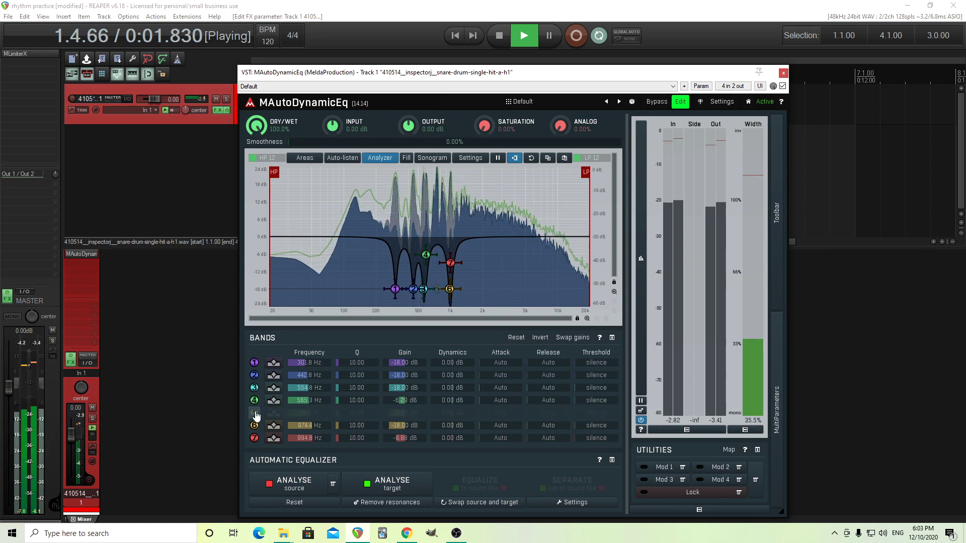
click(254, 413)
Audition band 6 off and on, reduce its cut to about -9 dB, and stop playback
click(254, 426)
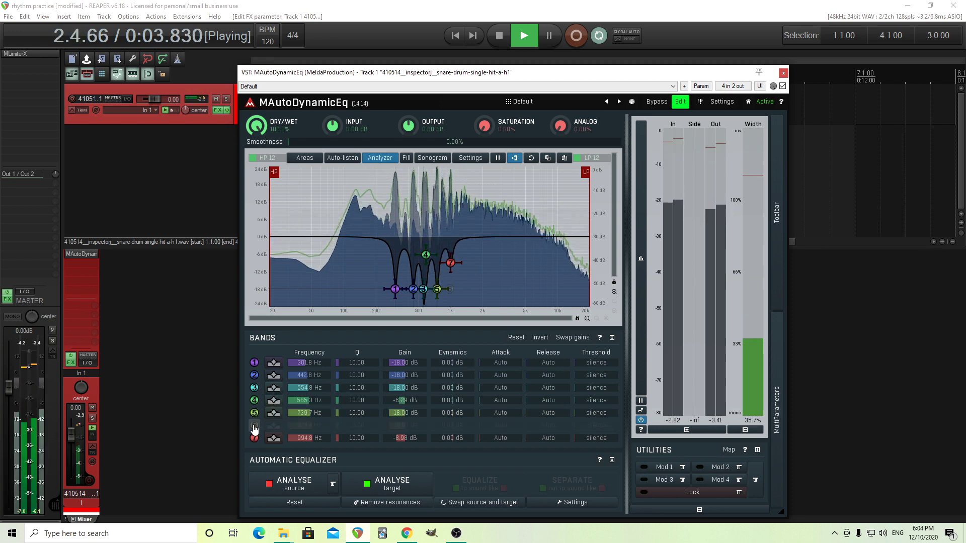
click(254, 426)
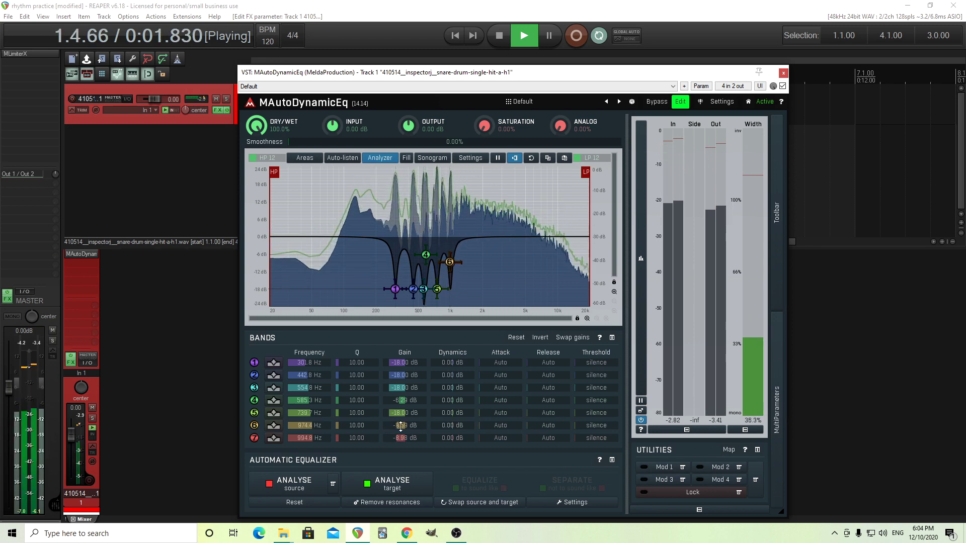
click(500, 40)
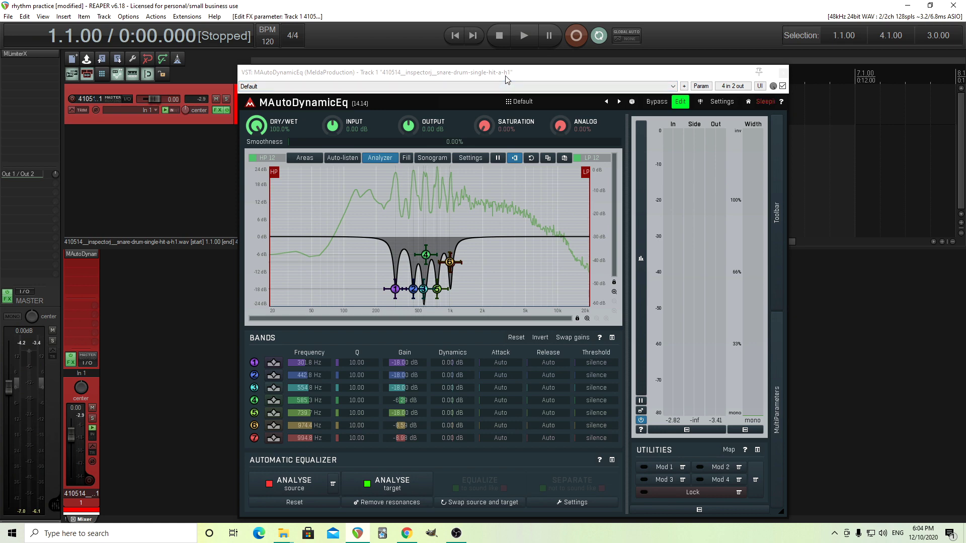
Play the loop and toggle the plug-in's bypass to compare the processed and original snare, stopping playback at the end
click(524, 36)
click(660, 102)
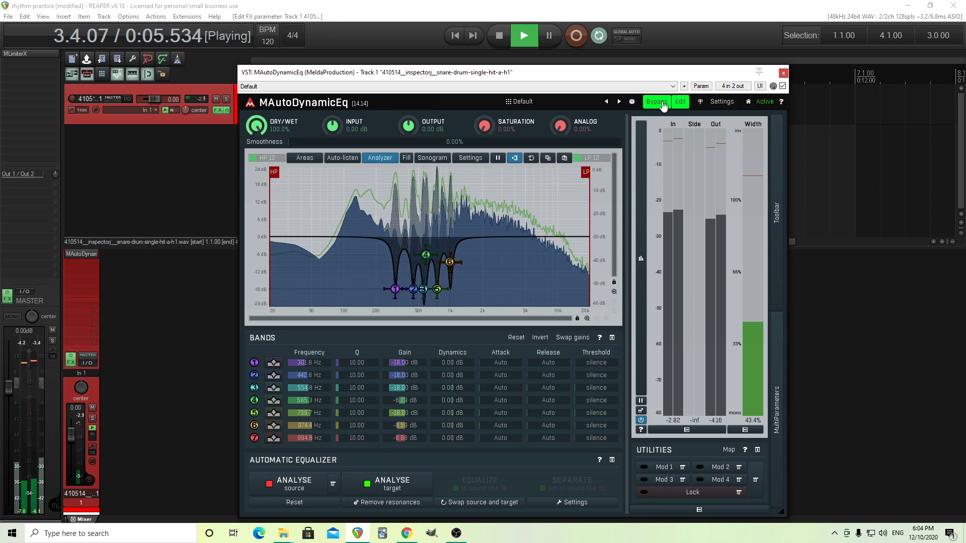
click(663, 103)
click(662, 103)
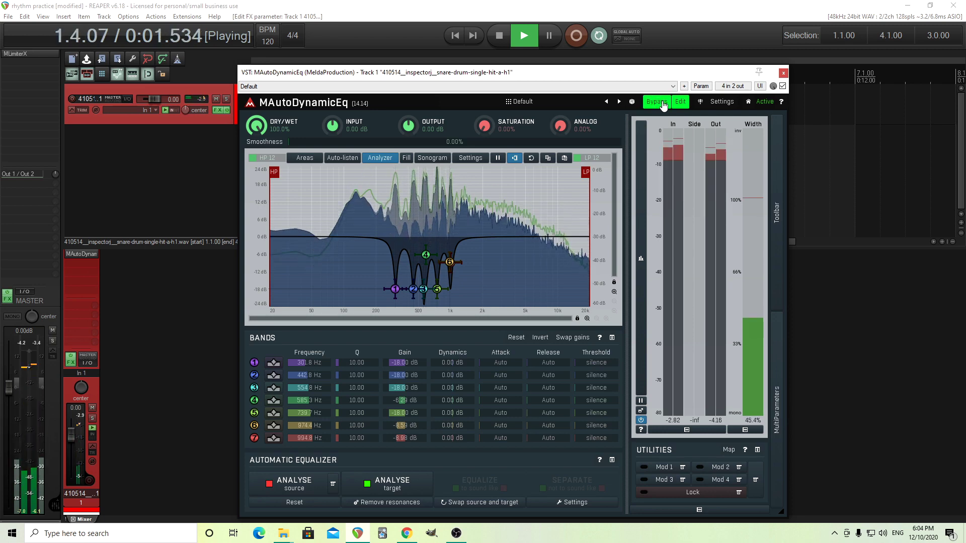
click(663, 104)
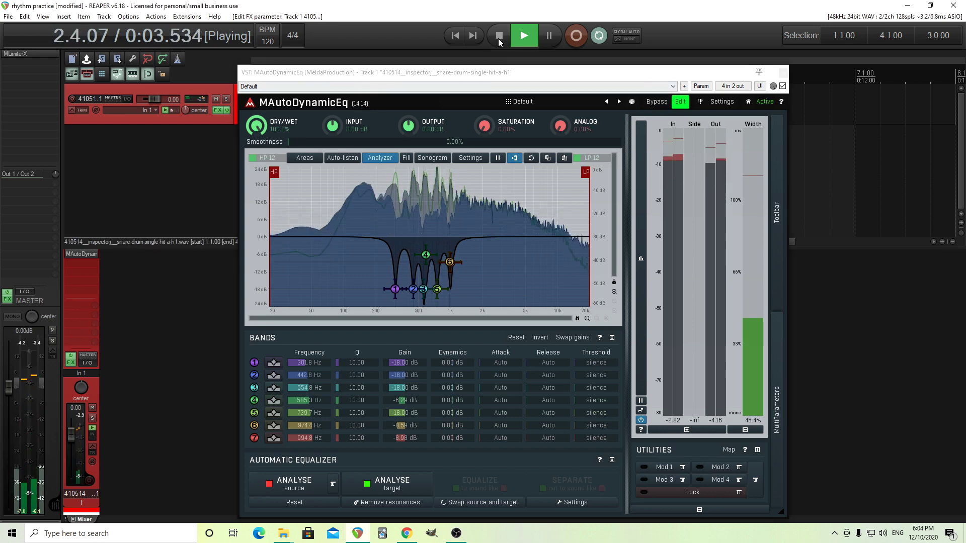
click(499, 37)
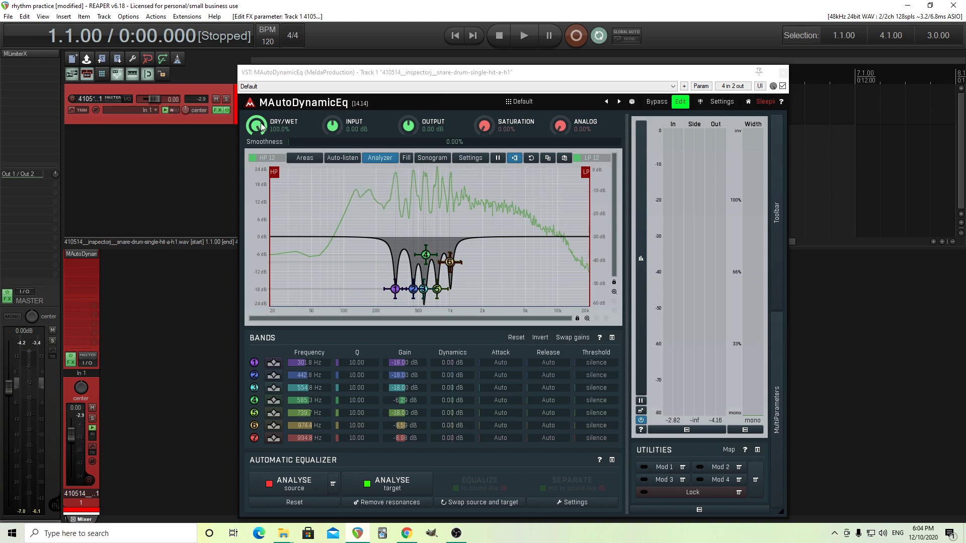
Lower the dry/wet mix to about 53% while the loop plays, compare it against bypass, and stop playback
click(526, 34)
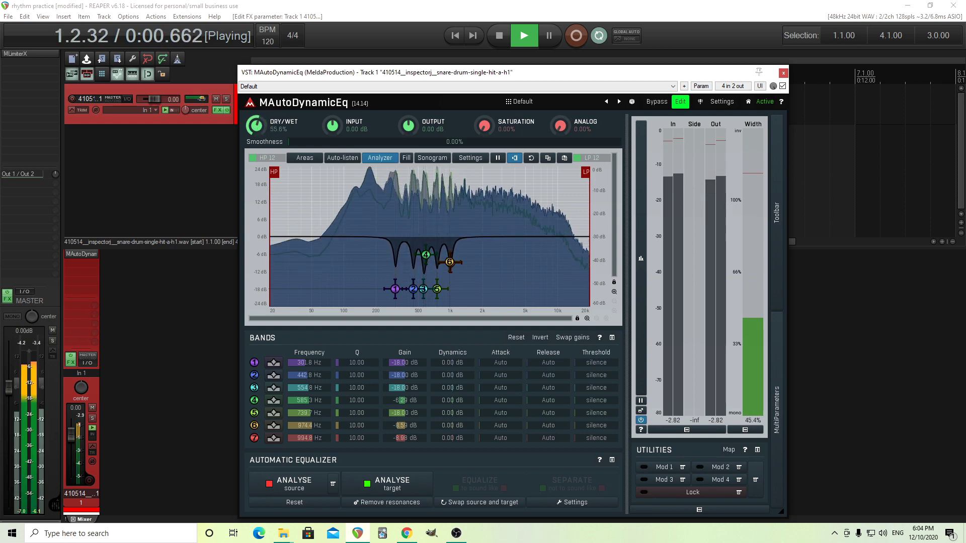
click(656, 102)
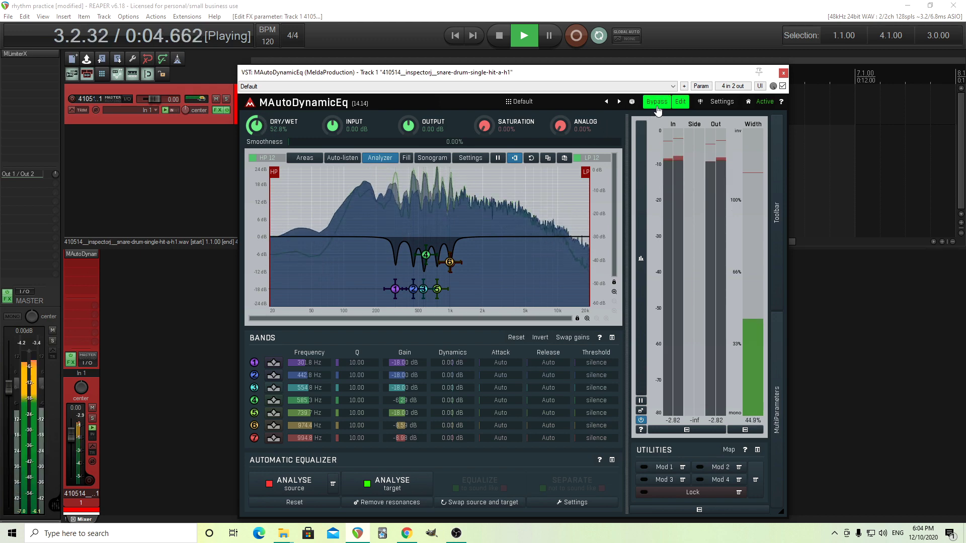
click(656, 105)
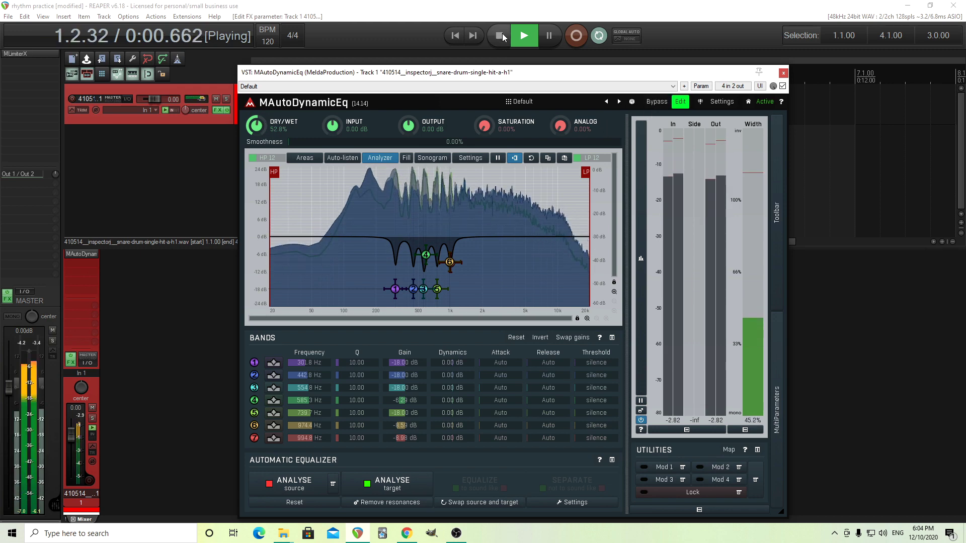
click(500, 36)
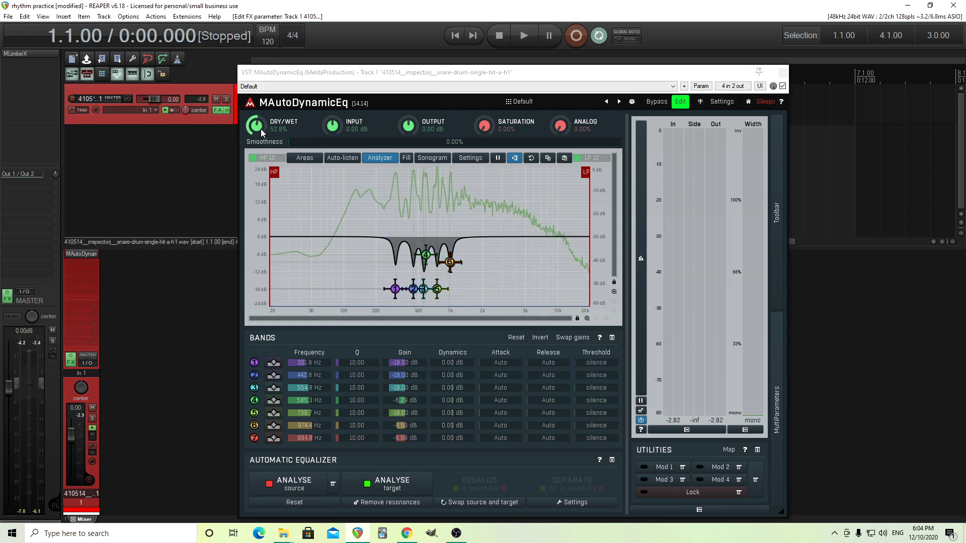
Audition the snare at 100% dry/wet and at 0% dry/wet to compare the two extremes
drag(261, 129, 260, 96)
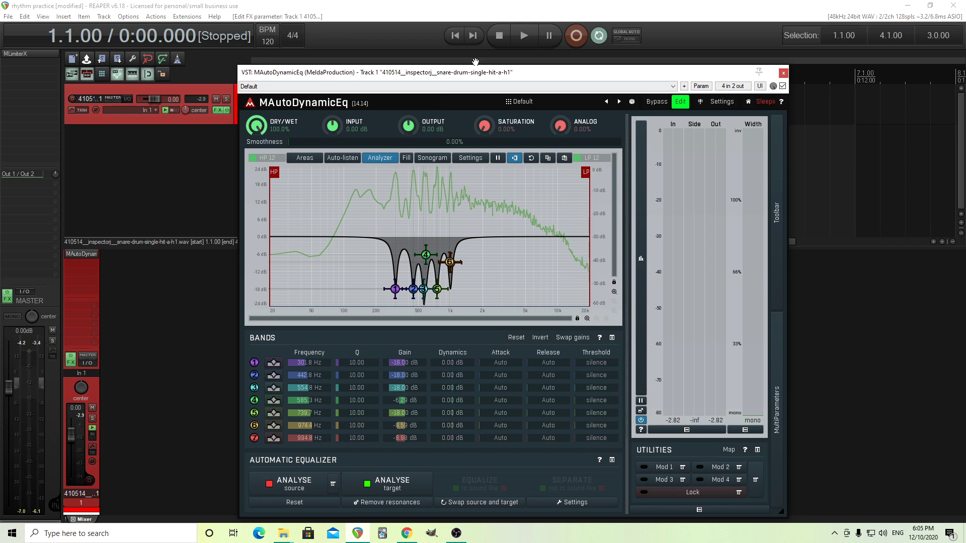
click(523, 36)
click(501, 35)
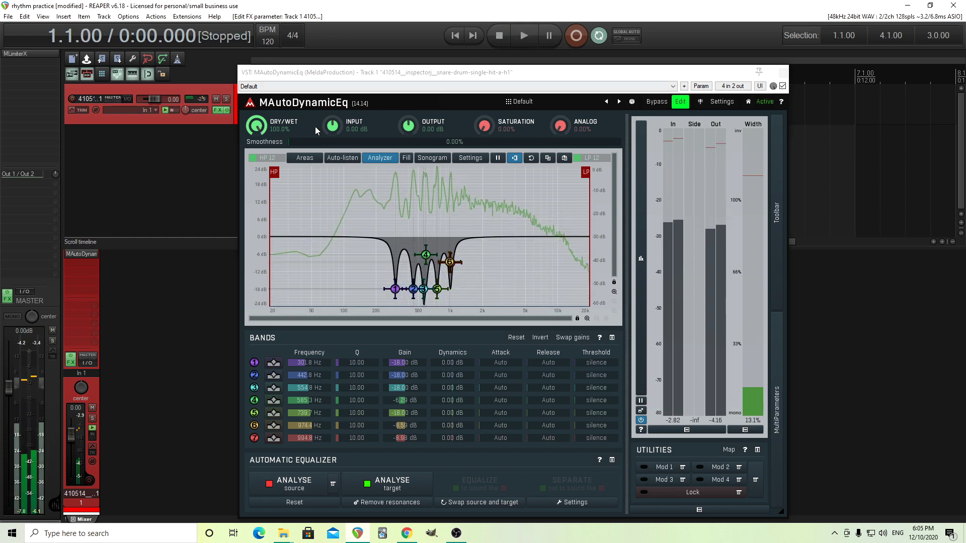
drag(315, 131, 315, 201)
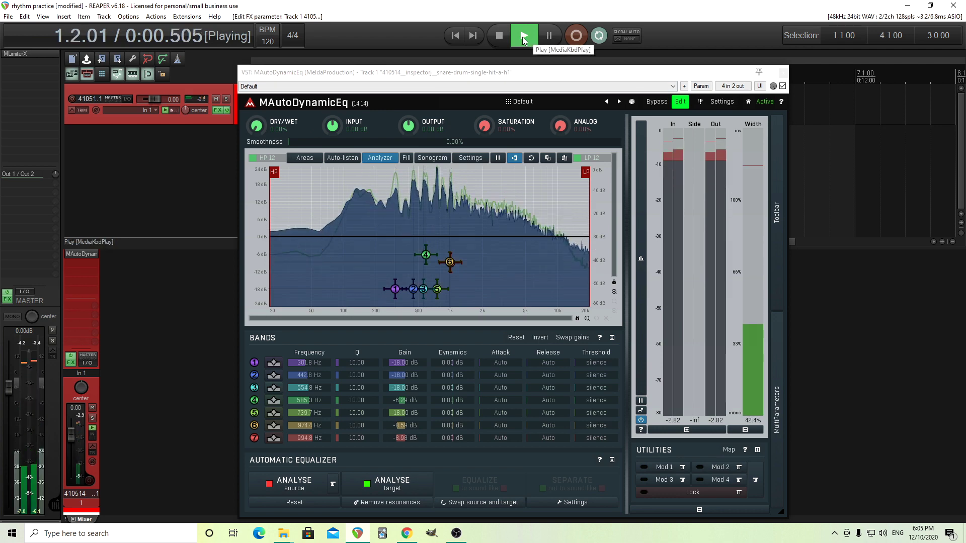
click(499, 36)
Set the dry/wet mix to about 53% and check the blend with a short playback
drag(255, 131, 254, 107)
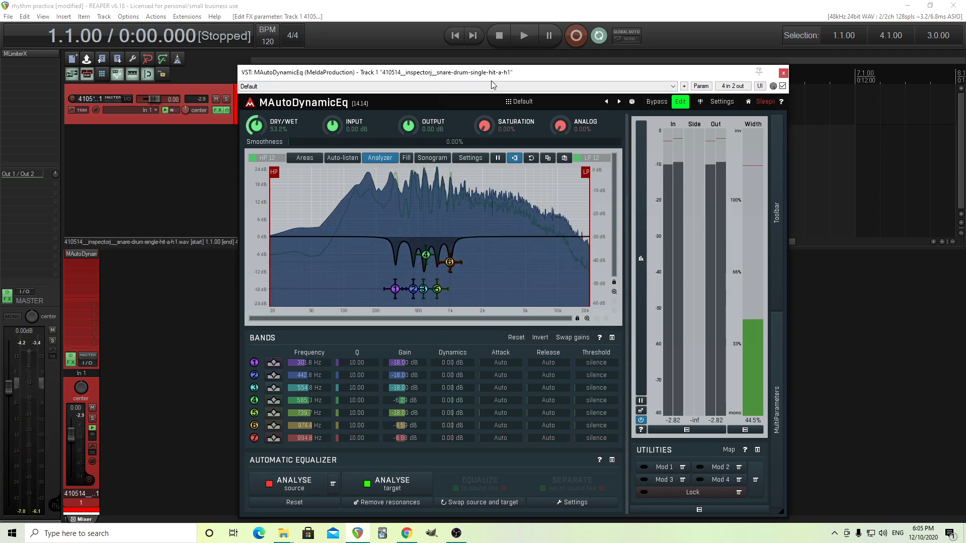
click(528, 37)
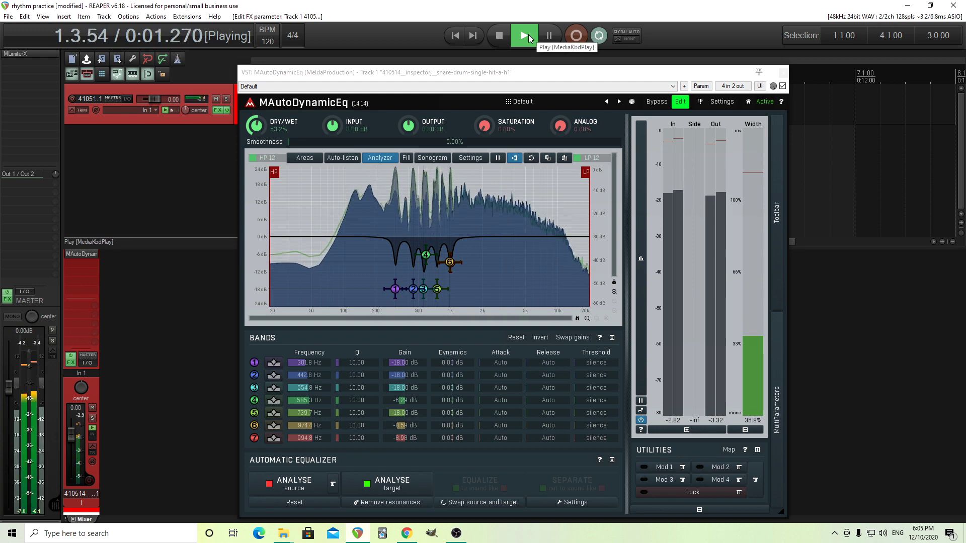
click(492, 37)
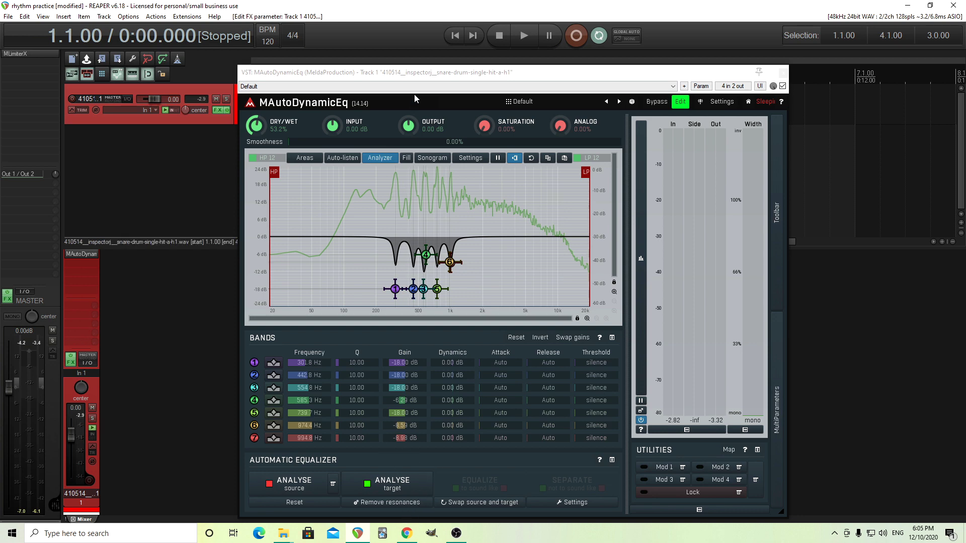
drag(431, 72, 409, 68)
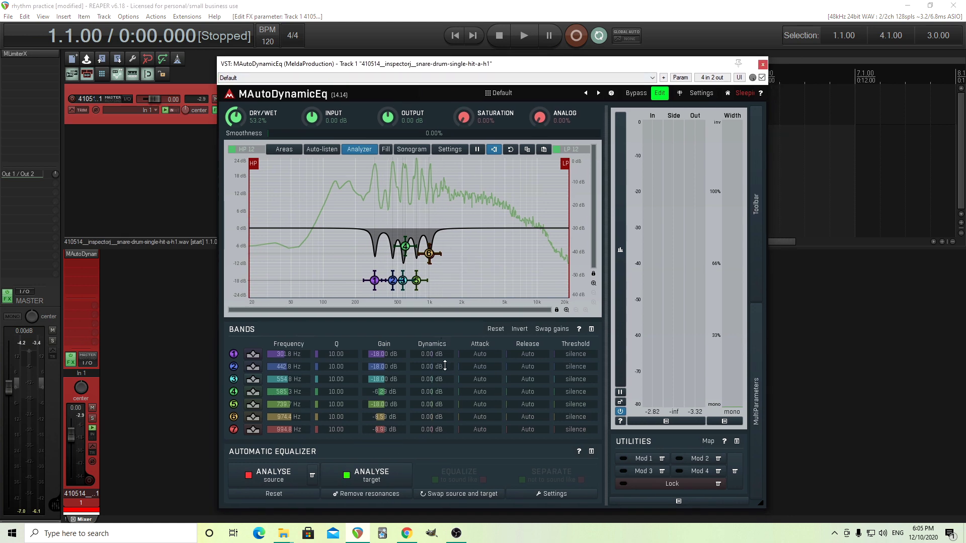